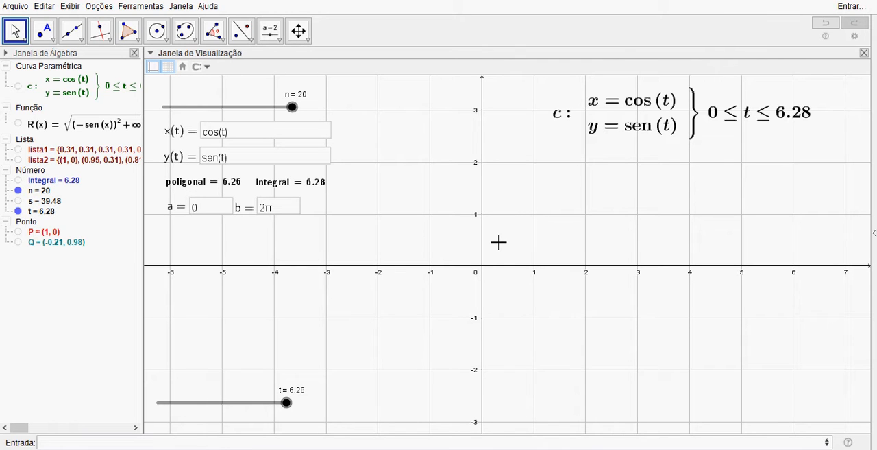
# Step: Create point A at (1, 2) and point B at (5, 6)
pyautogui.click(337, 443)
pyautogui.write('A = (1,2')
pyautogui.press('Return')
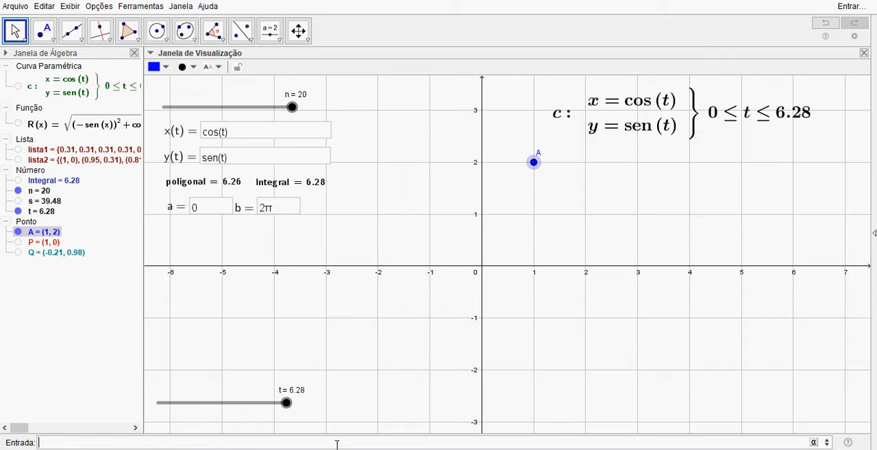
pyautogui.write('B = (5,6')
pyautogui.press('Return')
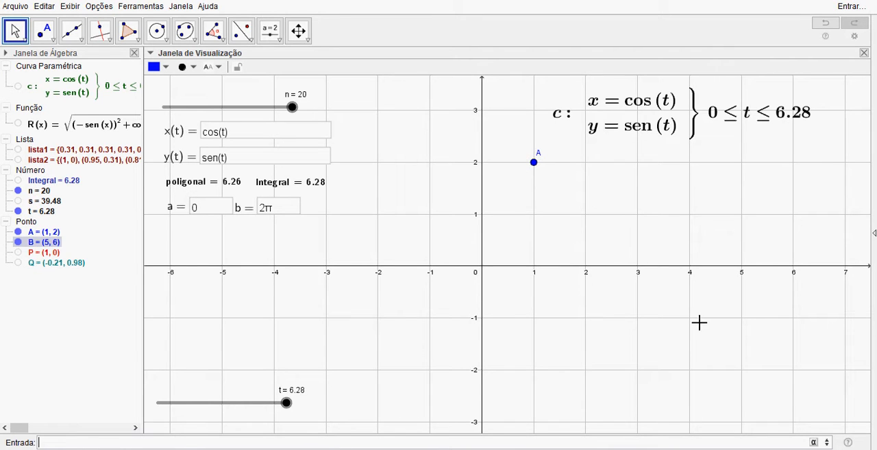
# Step: Create a vector with the Vetor command, starting at point A and ending at point B
pyautogui.moveTo(618, 254); pyautogui.dragTo(563, 338)
pyautogui.scroll(-3, 569, 313)
pyautogui.moveTo(656, 329); pyautogui.dragTo(619, 304)
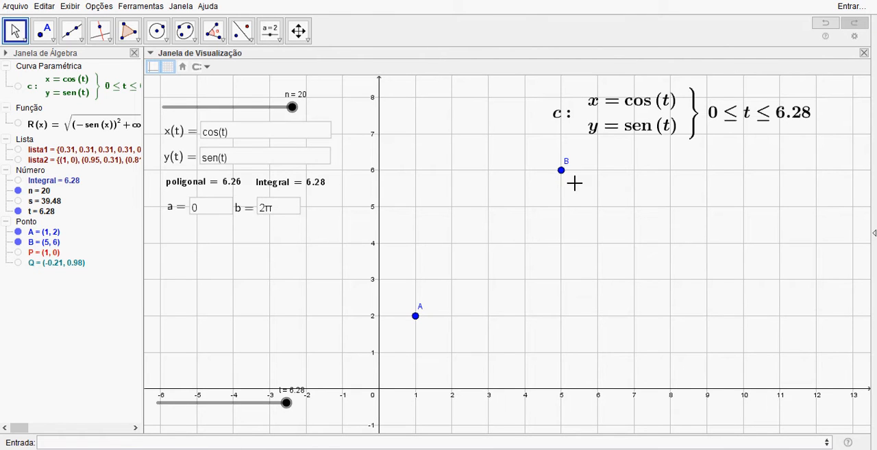
pyautogui.click(340, 443)
pyautogui.write('vetor')
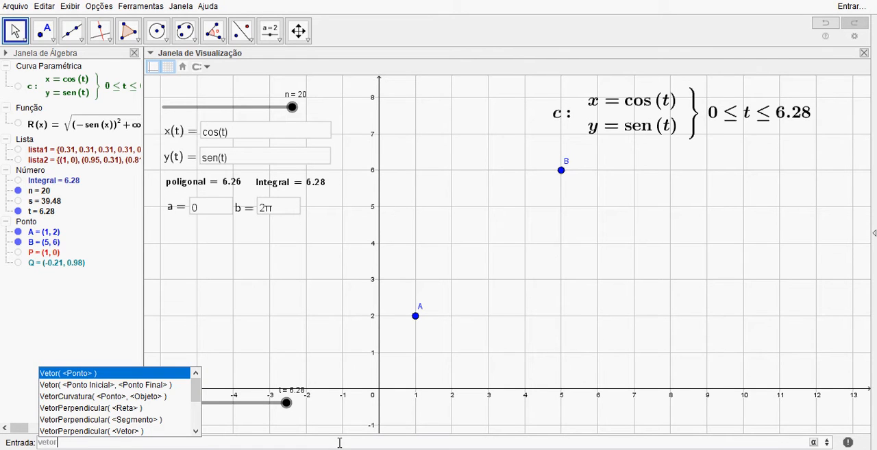
pyautogui.press('Down')
pyautogui.press('Return')
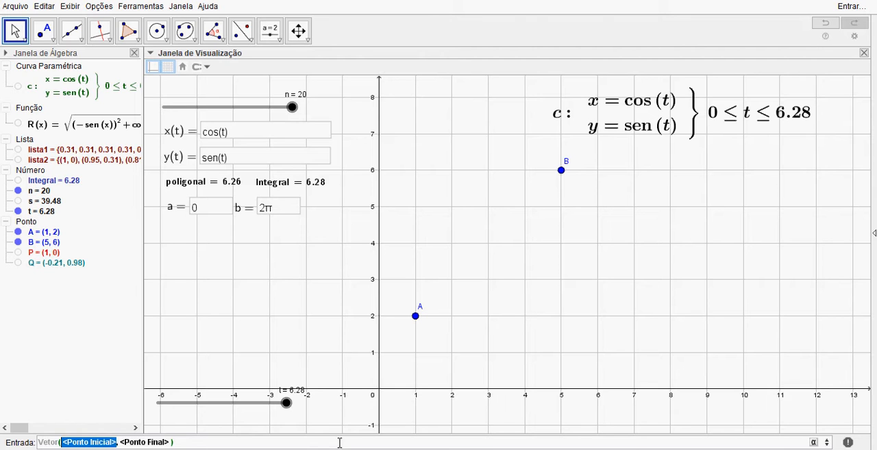
pyautogui.write('A')
pyautogui.press('Tab')
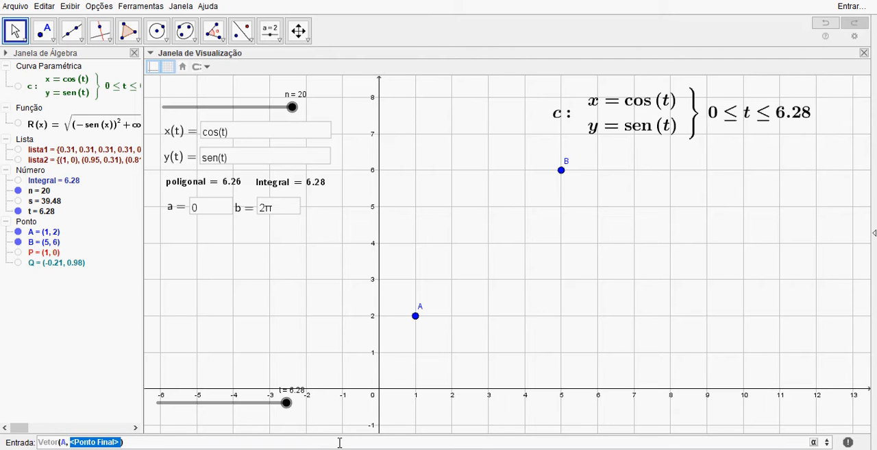
pyautogui.write('B')
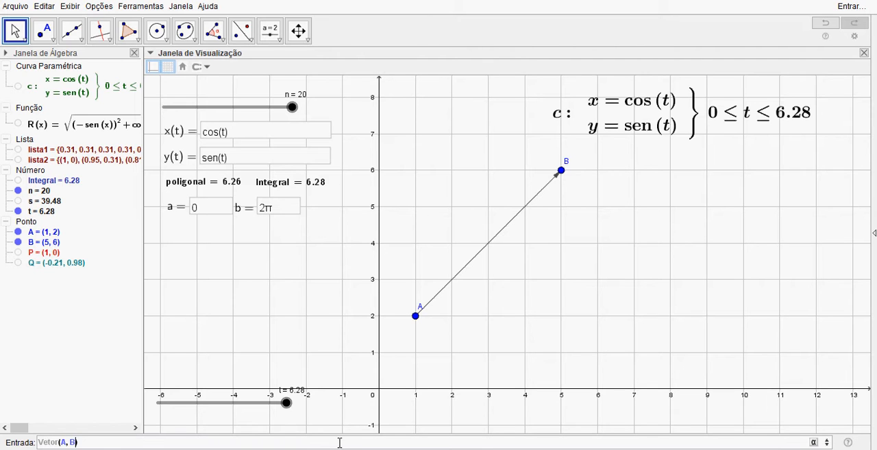
pyautogui.press('Return')
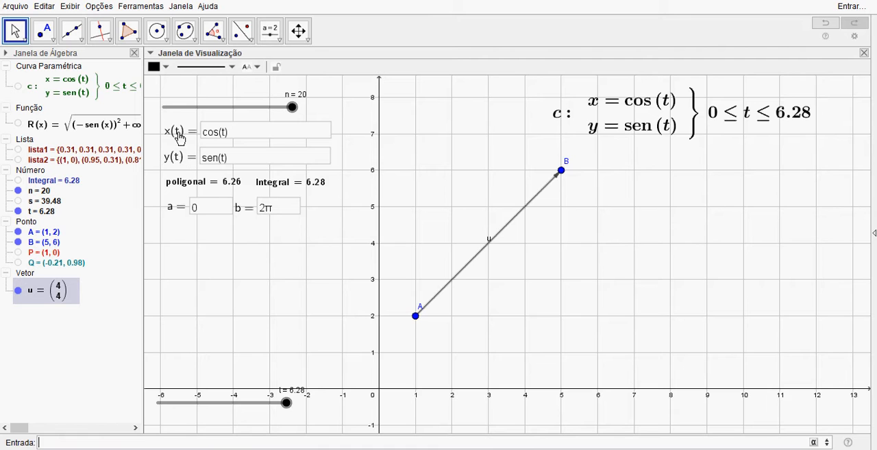
# Step: Set the x(t) expression of the parametric curve to 1 + 4t
pyautogui.click(236, 136)
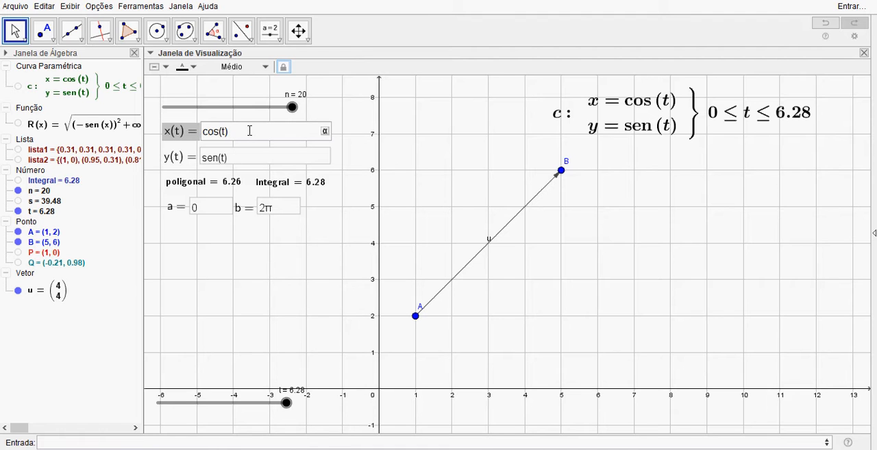
pyautogui.press('BackSpace')
pyautogui.press('BackSpace')
pyautogui.press('BackSpace')
pyautogui.press('BackSpace')
pyautogui.press('BackSpace')
pyautogui.press('BackSpace')
pyautogui.write('1 + 4')
pyautogui.write('t')
pyautogui.press('BackSpace')
pyautogui.write('*t')
pyautogui.press('BackSpace')
pyautogui.press('BackSpace')
pyautogui.write('t')
pyautogui.press('Return')
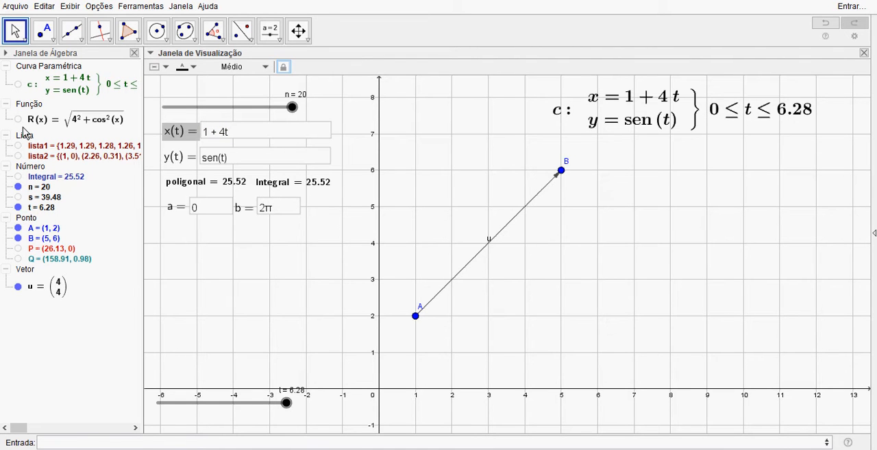
# Step: Set the y(t) expression of the parametric curve to 2 + 4t
pyautogui.click(237, 161)
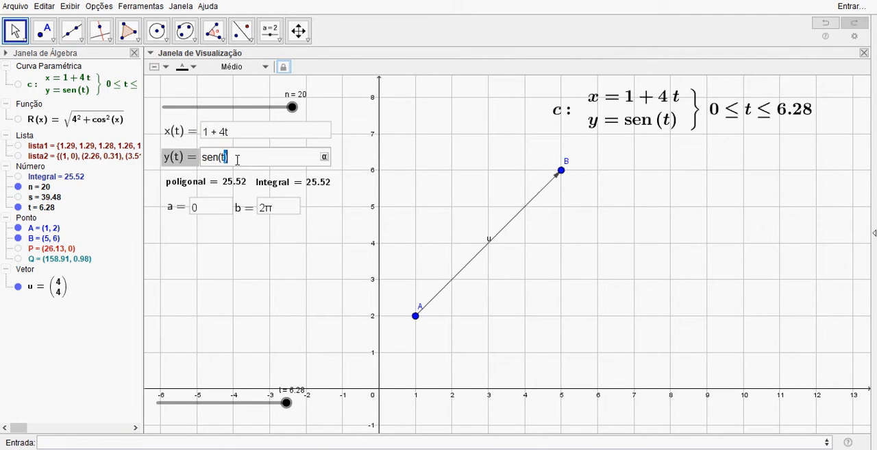
pyautogui.press('BackSpace')
pyautogui.press('BackSpace')
pyautogui.press('BackSpace')
pyautogui.press('BackSpace')
pyautogui.press('BackSpace')
pyautogui.press('BackSpace')
pyautogui.write('2 + 4t')
pyautogui.press('Return')
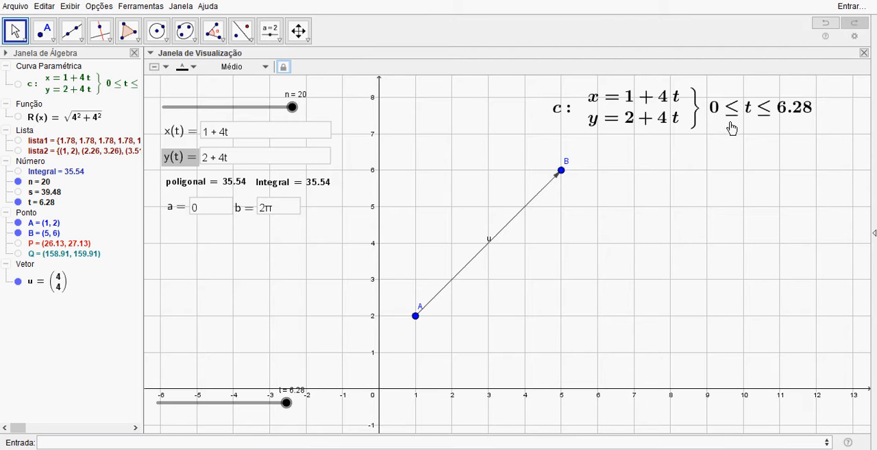
# Step: Set the upper parameter limit b to 1
pyautogui.click(285, 213)
pyautogui.press('BackSpace')
pyautogui.press('BackSpace')
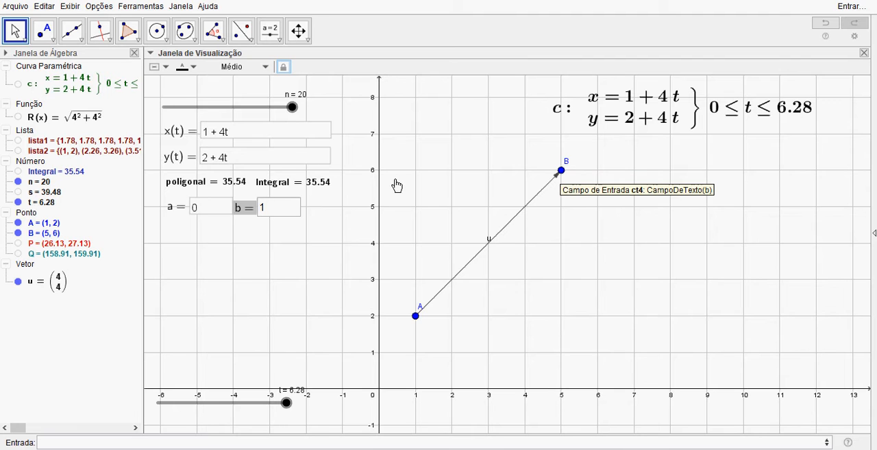
# Step: Hide vector u and show curve c together with point P
pyautogui.click(18, 283)
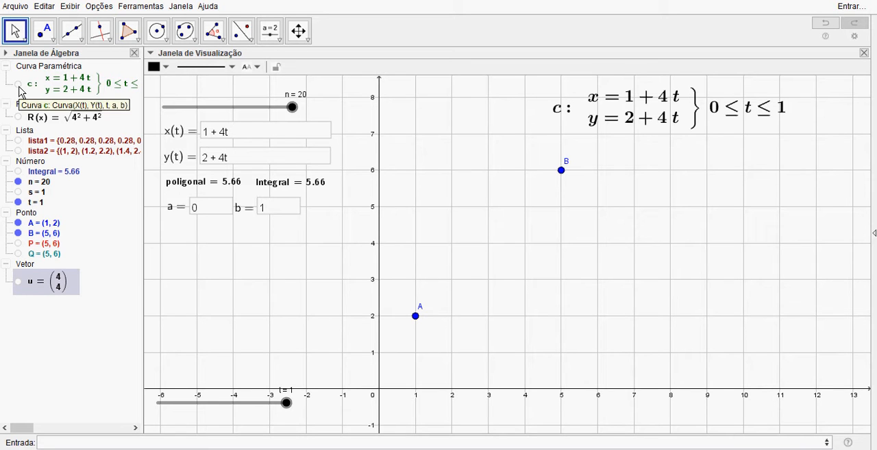
pyautogui.click(18, 84)
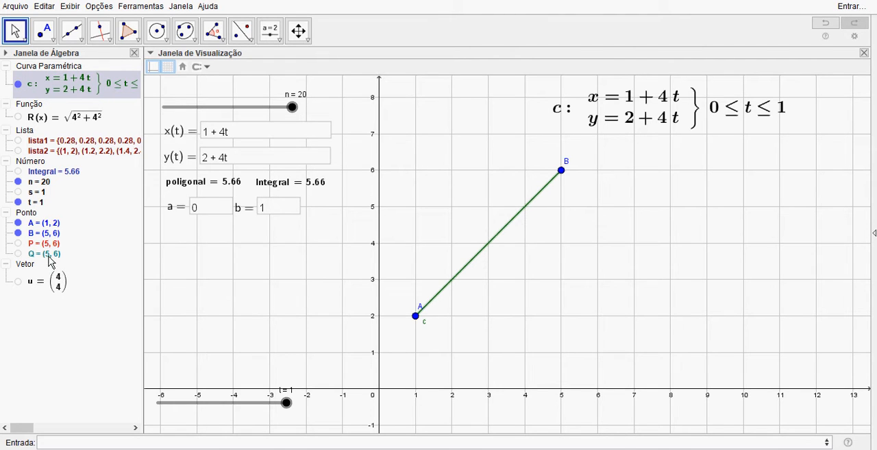
pyautogui.click(18, 244)
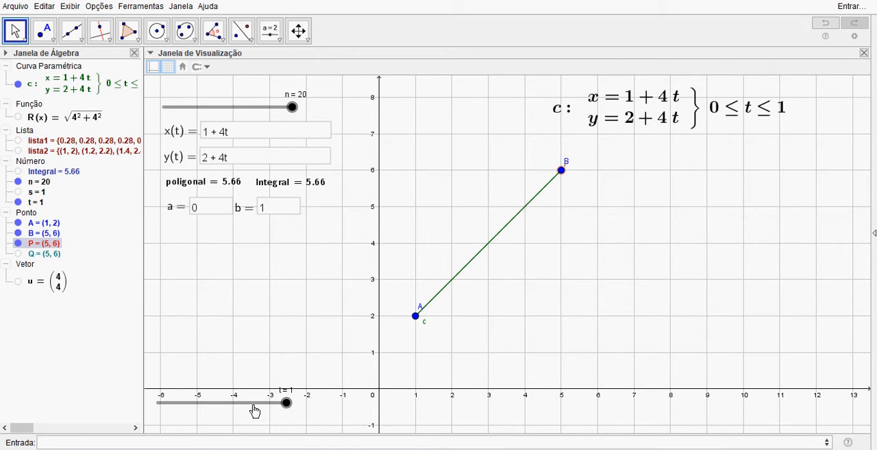
# Step: Reset the t slider to 0 and animate it to trace point P along the curve
pyautogui.moveTo(284, 366)
pyautogui.mouseDown()
pyautogui.moveTo(288, 347)
pyautogui.moveTo(282, 352)
pyautogui.mouseUp()
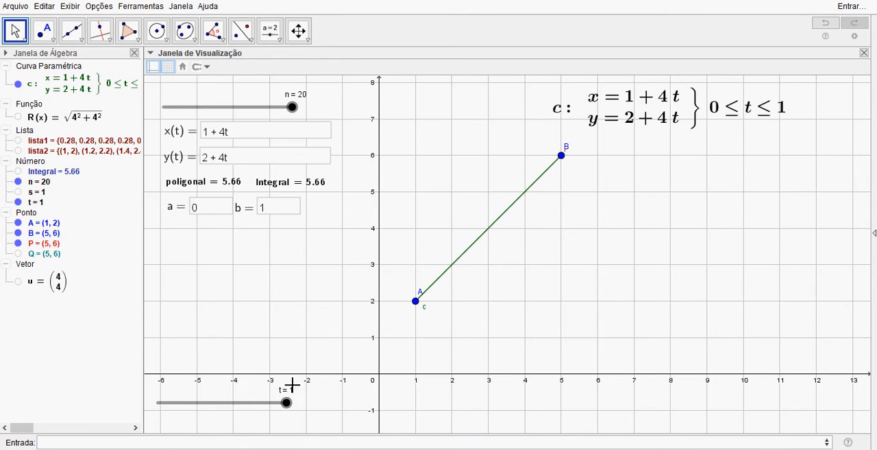
pyautogui.moveTo(286, 411); pyautogui.dragTo(137, 416)
pyautogui.rightClick(159, 403)
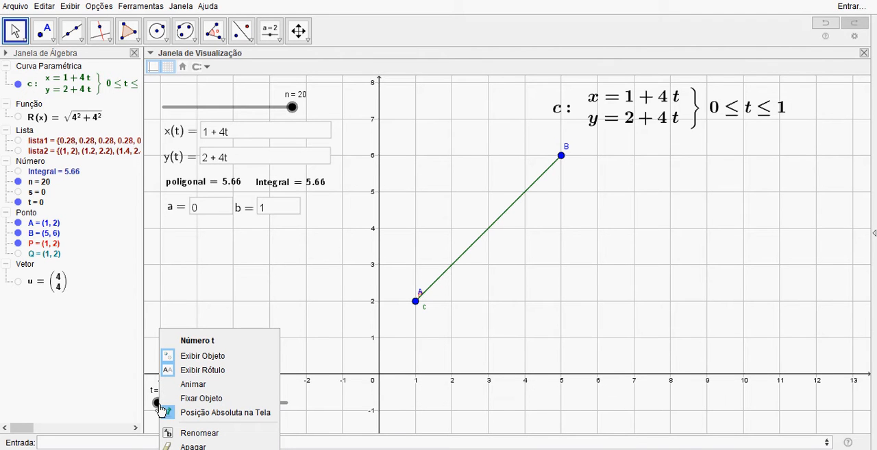
pyautogui.click(194, 385)
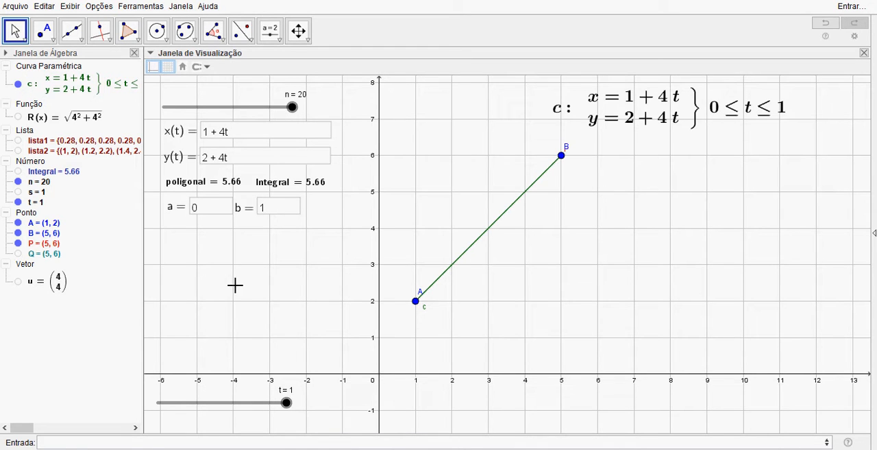
# Step: Reverse the segment's parametrization by setting x(t) to 5 - 4t and y(t) to 6 - 4t
pyautogui.click(253, 135)
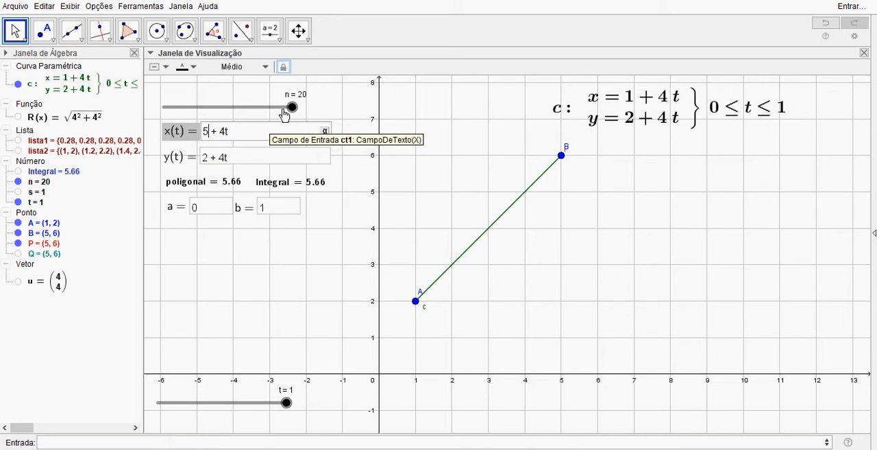
pyautogui.press('BackSpace')
pyautogui.click(255, 163)
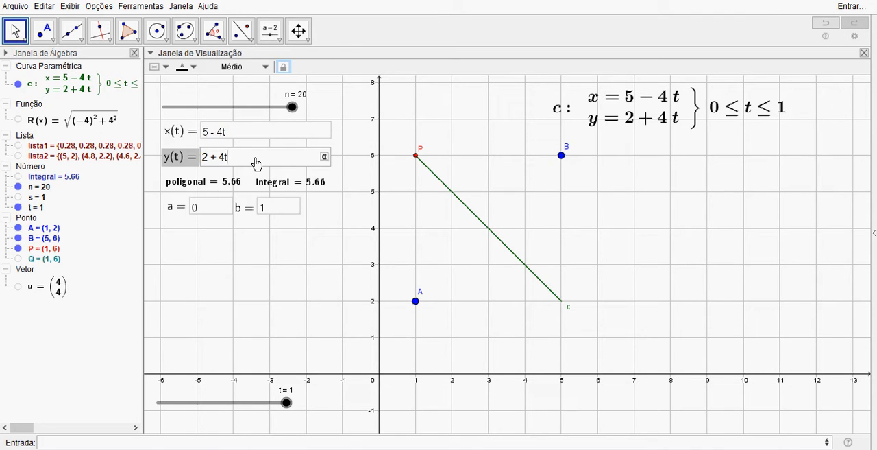
pyautogui.press('Home')
pyautogui.press('Delete')
pyautogui.write('6')
pyautogui.press('Return')
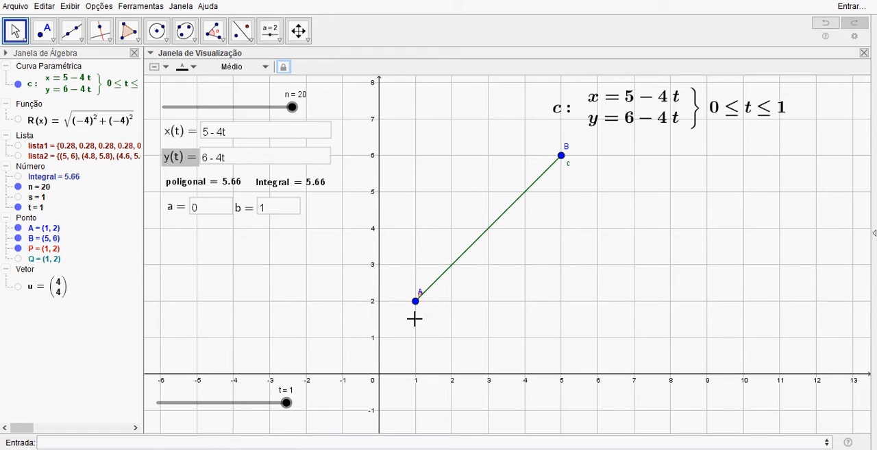
# Step: Return t to 0 and animate it to check point P's motion along the reversed curve
pyautogui.rightClick(286, 405)
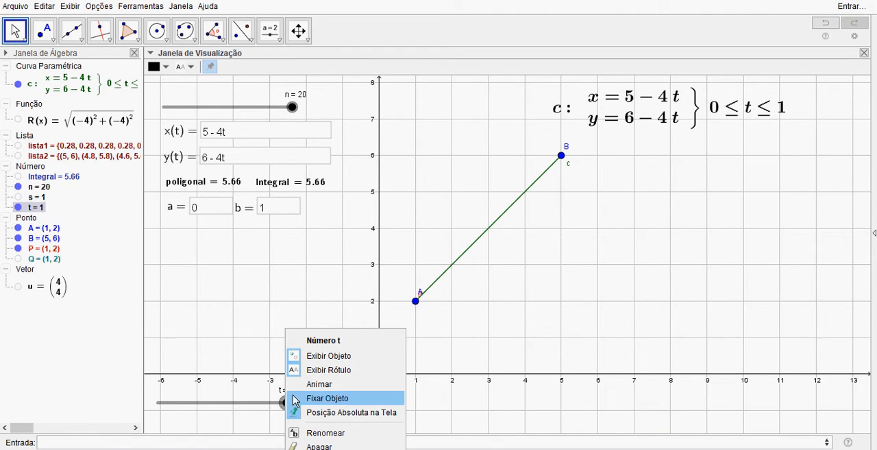
pyautogui.click(310, 385)
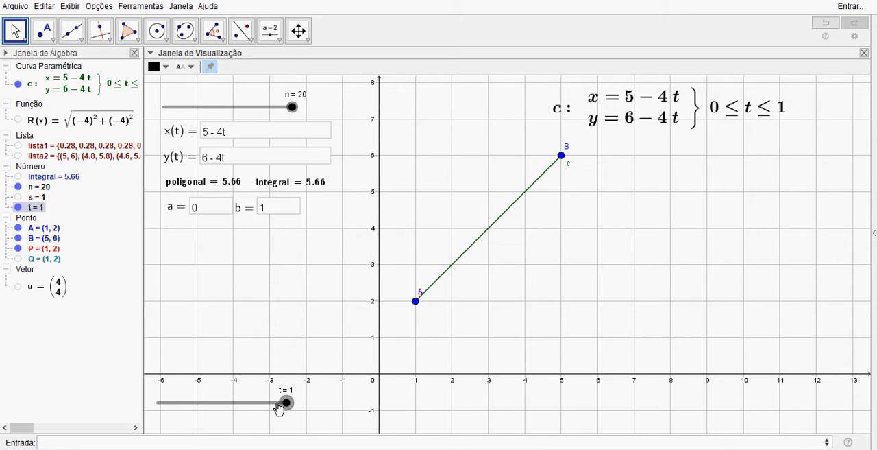
pyautogui.moveTo(289, 405); pyautogui.dragTo(117, 415)
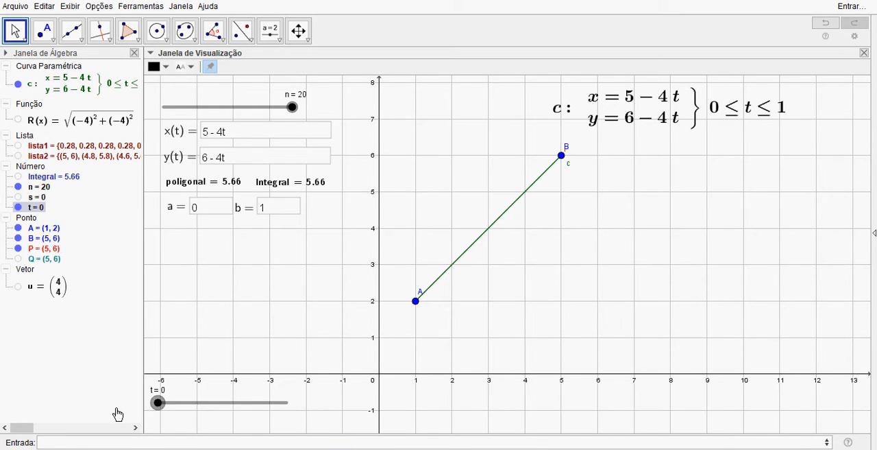
pyautogui.rightClick(159, 407)
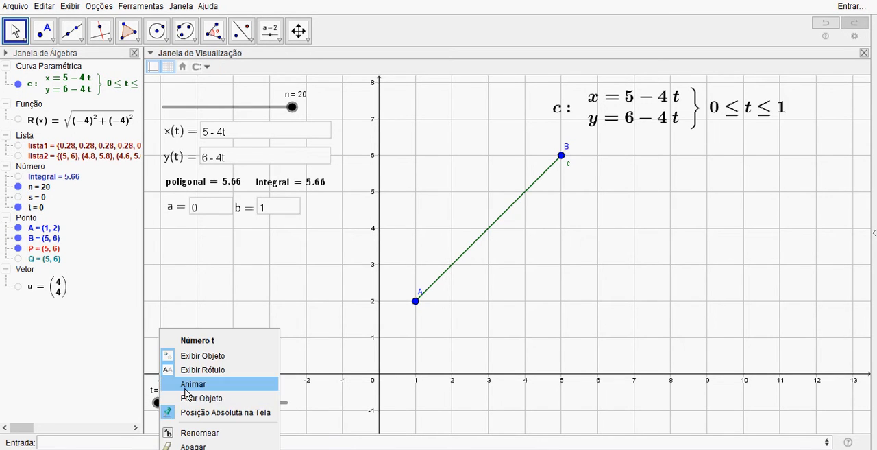
pyautogui.click(180, 384)
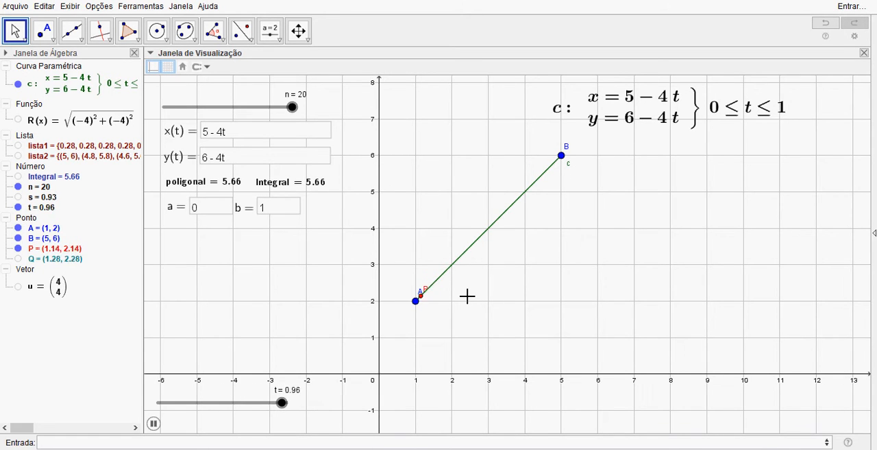
# Step: Set x(t) to 1 + 2t and y(t) to 2 + 2t
pyautogui.click(242, 138)
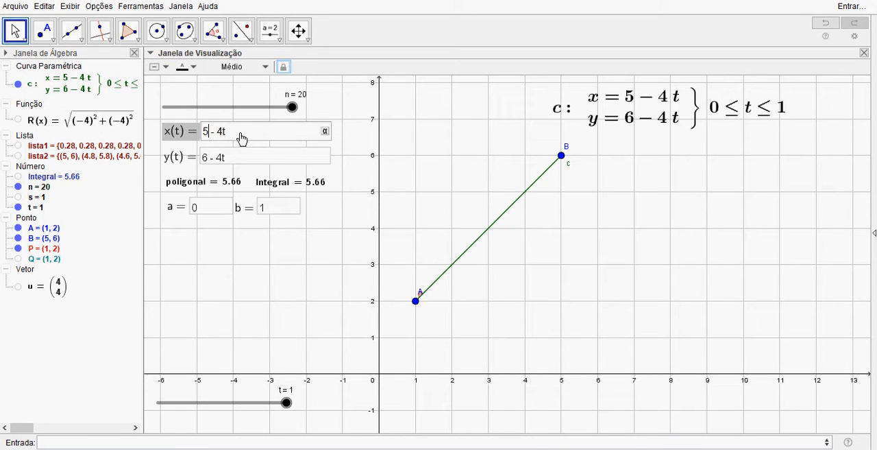
pyautogui.press('BackSpace')
pyautogui.write('1')
pyautogui.press('BackSpace')
pyautogui.write('+')
pyautogui.click(245, 159)
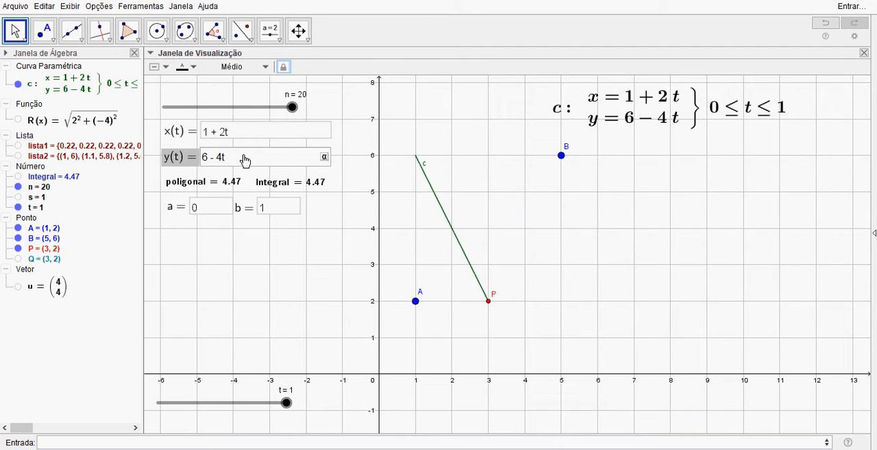
pyautogui.press('Delete')
pyautogui.write('2')
pyautogui.press('Return')
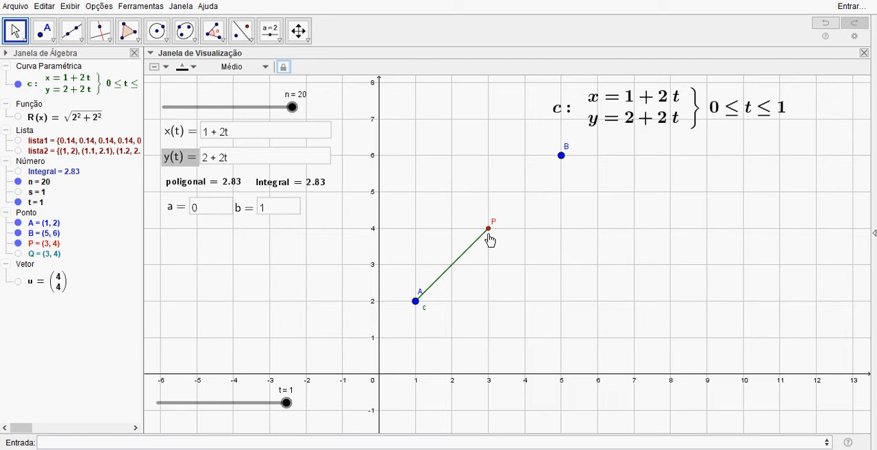
# Step: Bring t back to 0 and animate it to watch point P travel the curve with coefficient 2
pyautogui.rightClick(286, 405)
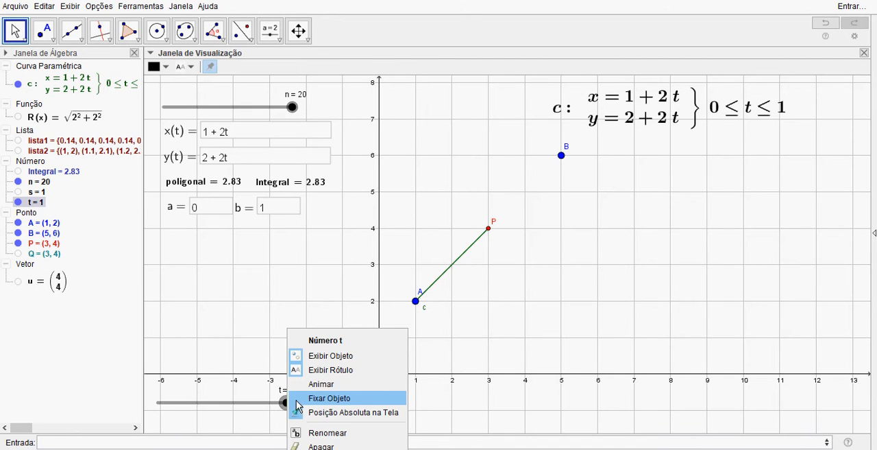
pyautogui.click(321, 385)
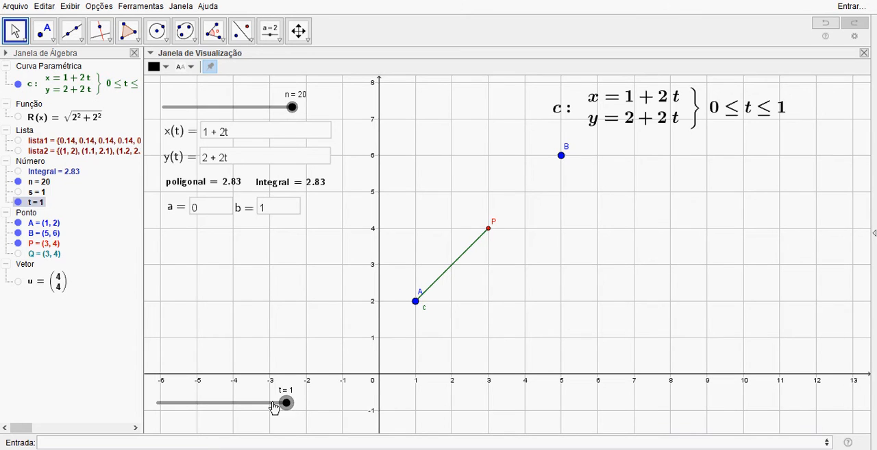
pyautogui.moveTo(274, 407); pyautogui.dragTo(156, 405)
pyautogui.rightClick(157, 410)
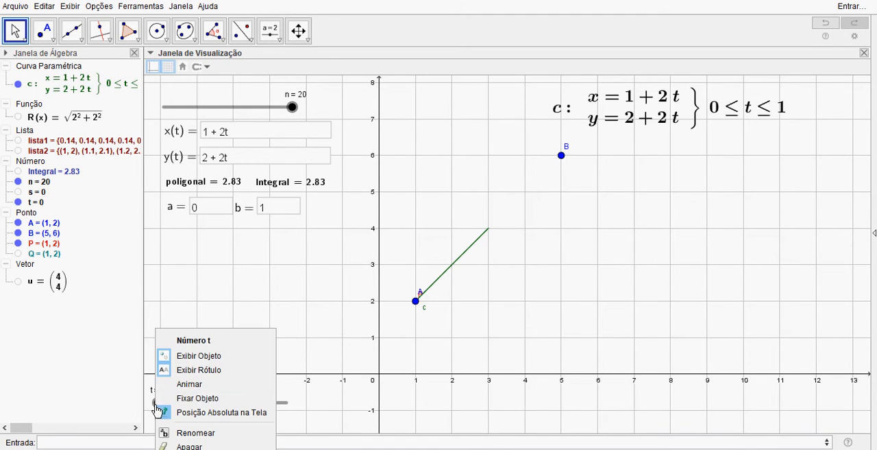
pyautogui.click(201, 384)
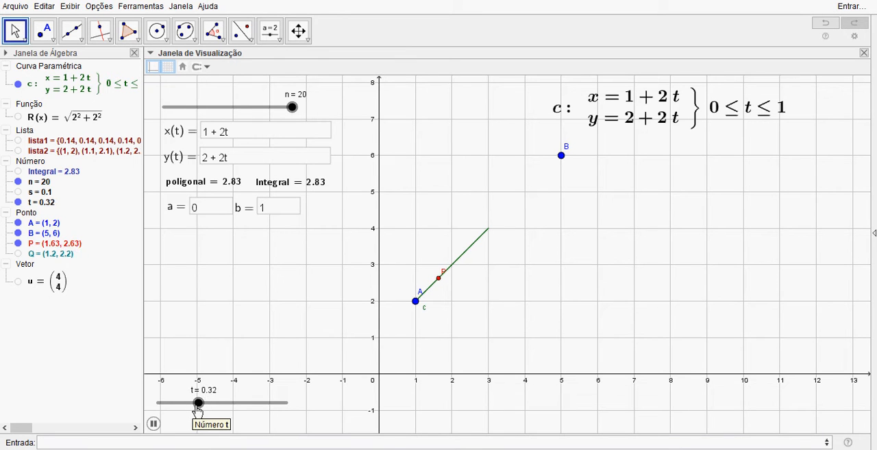
# Step: Extend the curve's parameter interval by setting b to 2
pyautogui.click(275, 215)
pyautogui.press('BackSpace')
pyautogui.write('2')
pyautogui.press('Return')
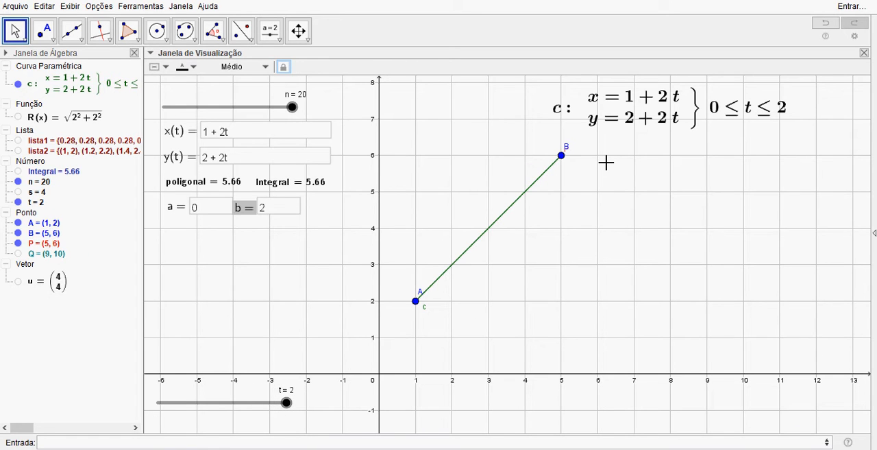
# Step: Set x(t) to 1 + 12t and y(t) to 2 + 12t for the parametric curve
pyautogui.click(251, 137)
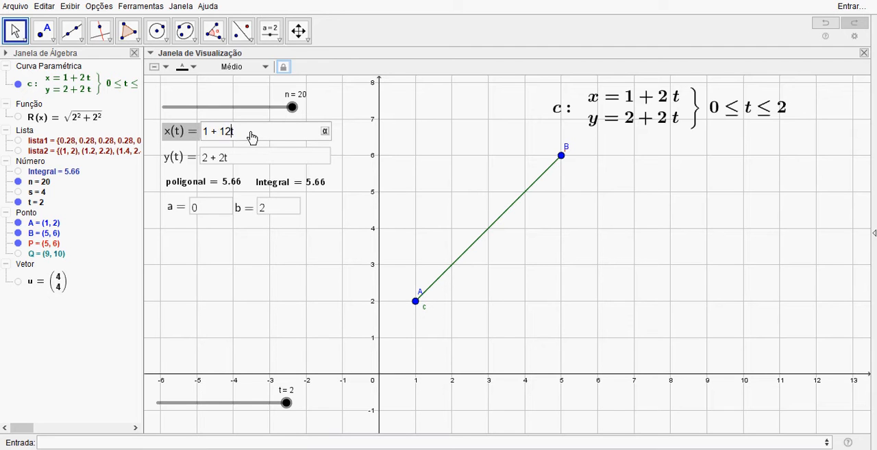
pyautogui.click(245, 160)
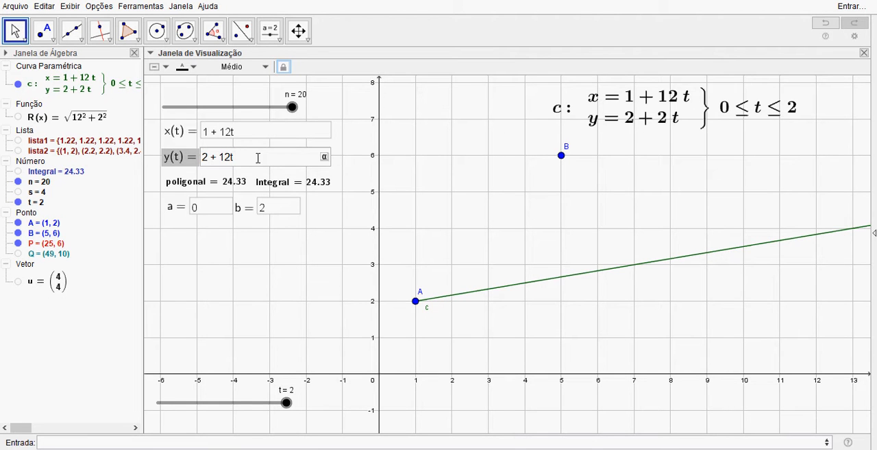
pyautogui.press('Return')
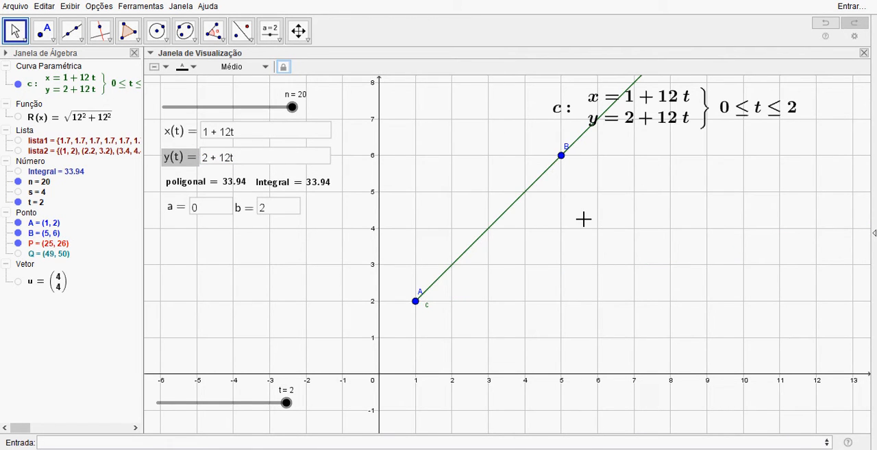
pyautogui.scroll(-10, 583, 219)
pyautogui.moveTo(662, 209); pyautogui.dragTo(540, 270)
pyautogui.scroll(-8, 476, 254)
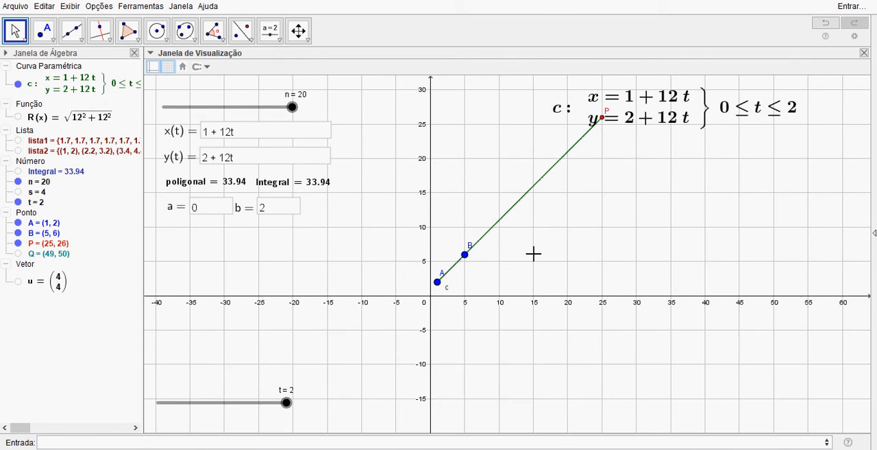
pyautogui.scroll(4, 534, 254)
pyautogui.scroll(-1, 537, 252)
pyautogui.moveTo(543, 246); pyautogui.dragTo(505, 266)
pyautogui.scroll(-1, 504, 267)
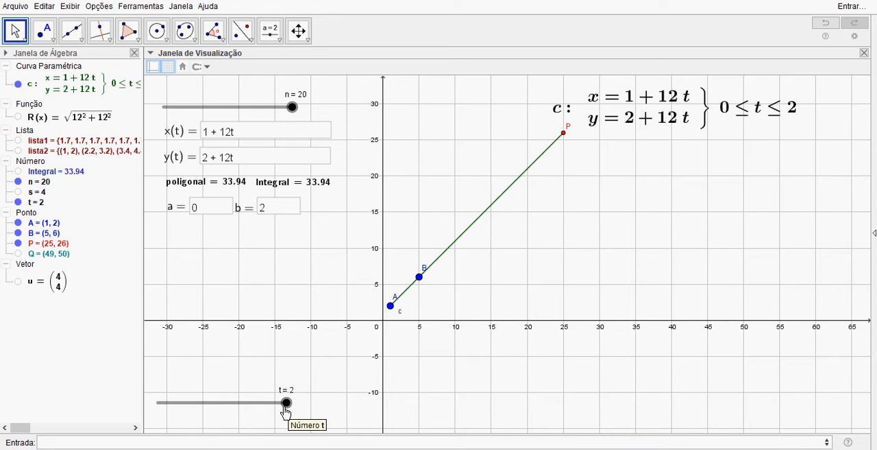
# Step: Shorten the curve's parameter interval by setting b to 1
pyautogui.click(276, 211)
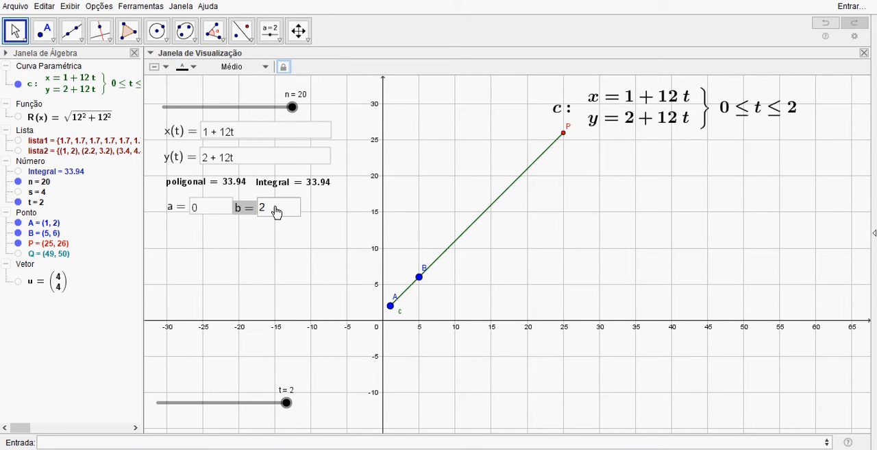
pyautogui.press('Return')
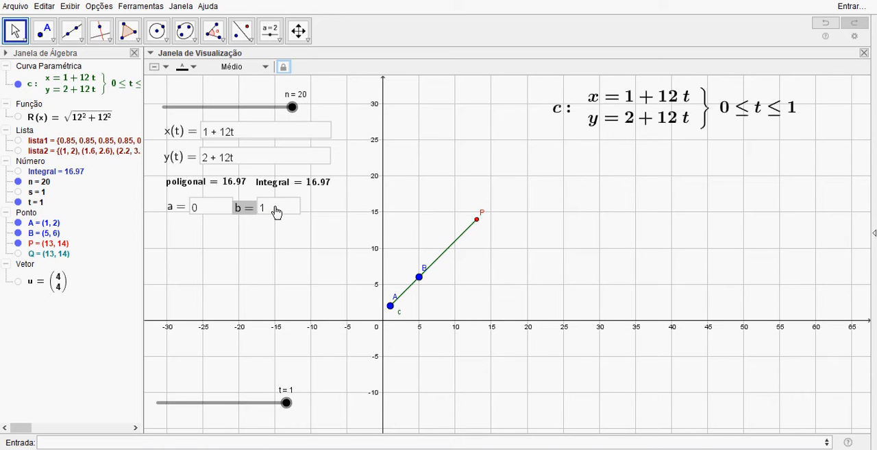
pyautogui.scroll(2, 398, 336)
pyautogui.scroll(4, 397, 337)
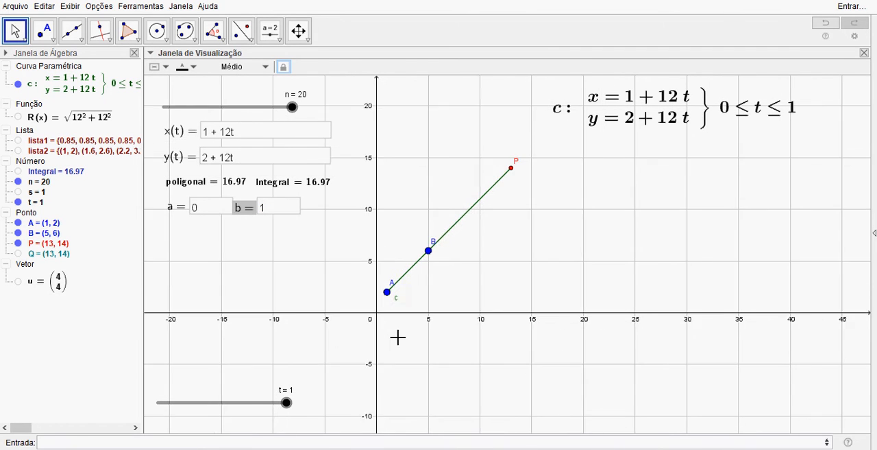
pyautogui.moveTo(431, 289); pyautogui.dragTo(466, 316)
pyautogui.scroll(1, 466, 317)
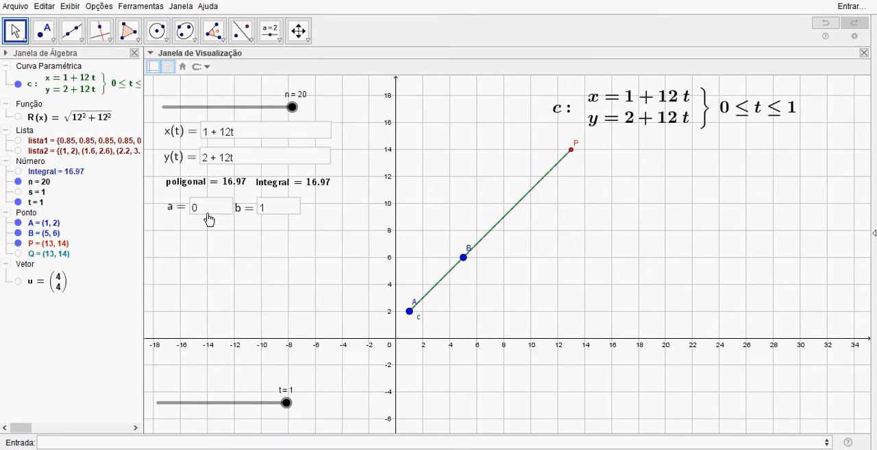
# Step: Return t to 0 and animate it to watch point P travel the curve with coefficient 12
pyautogui.moveTo(287, 404); pyautogui.dragTo(142, 409)
pyautogui.rightClick(158, 406)
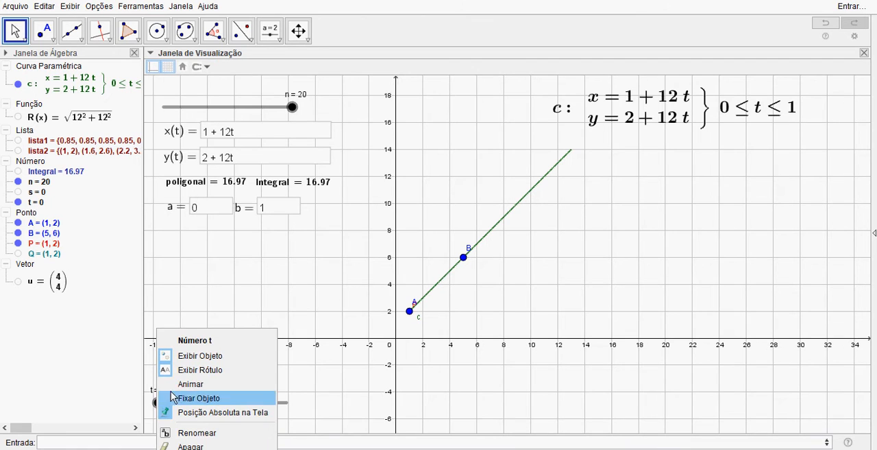
pyautogui.click(185, 384)
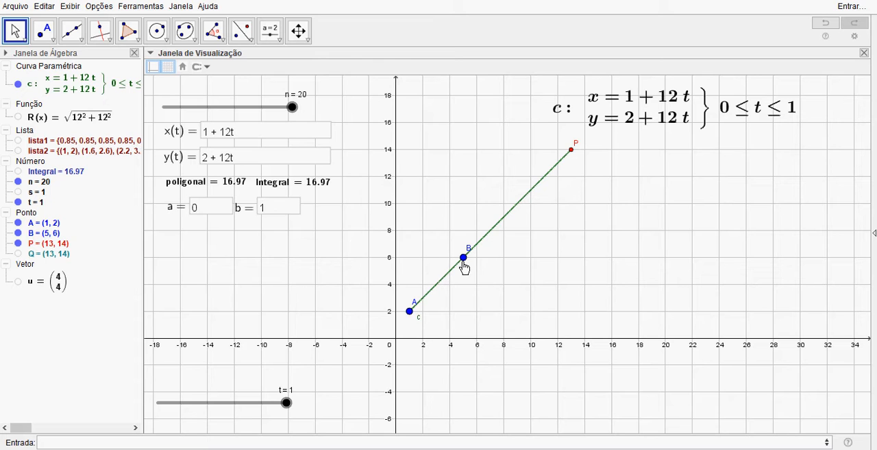
# Step: Set b to 1/3, then animate t from 0 to watch point P move from A to B
pyautogui.click(275, 209)
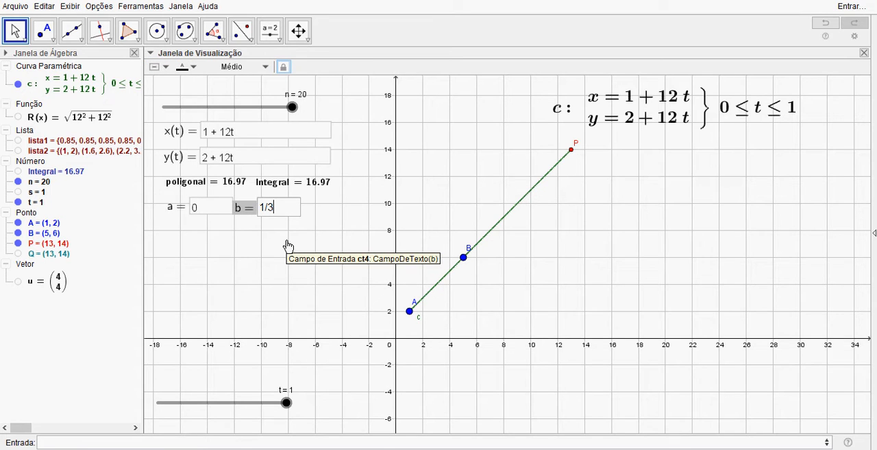
pyautogui.press('Return')
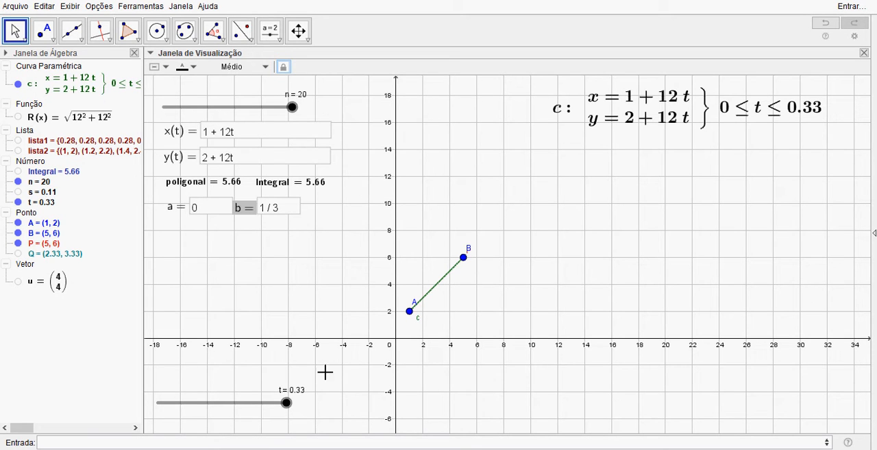
pyautogui.moveTo(285, 404); pyautogui.dragTo(158, 406)
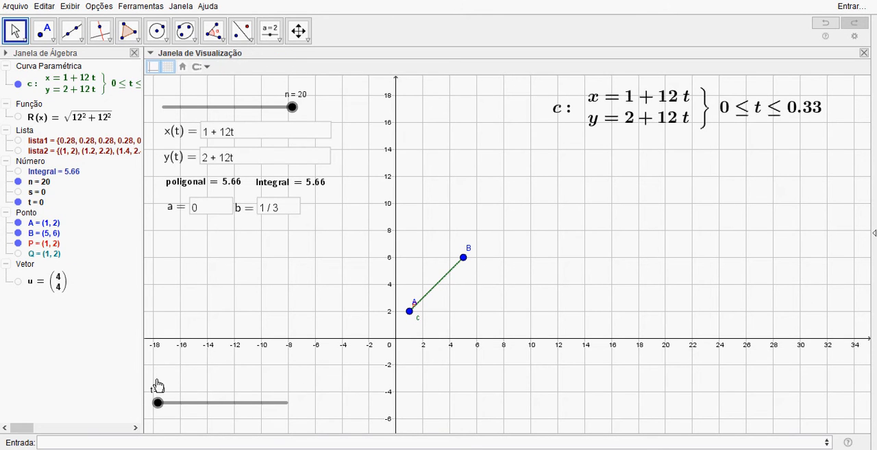
pyautogui.rightClick(160, 405)
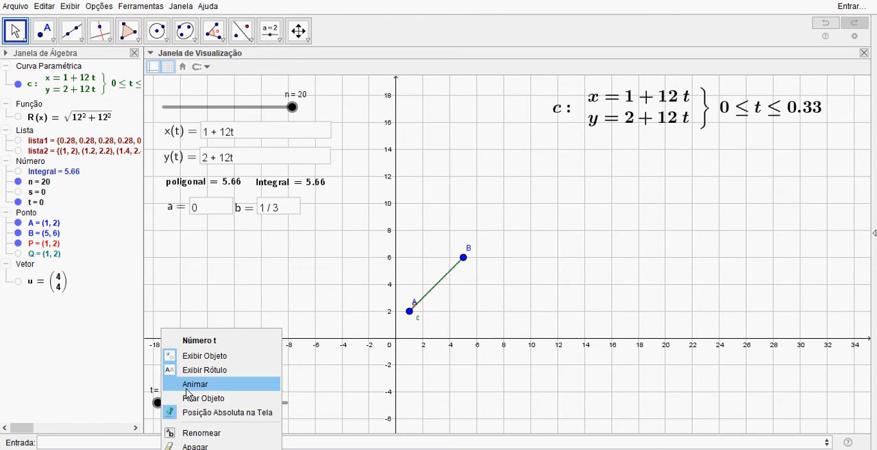
pyautogui.click(196, 383)
pyautogui.scroll(3, 419, 361)
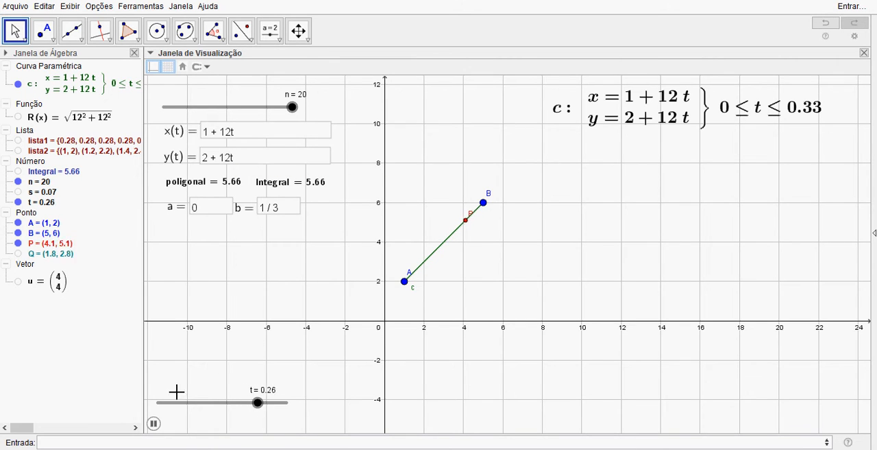
pyautogui.click(154, 426)
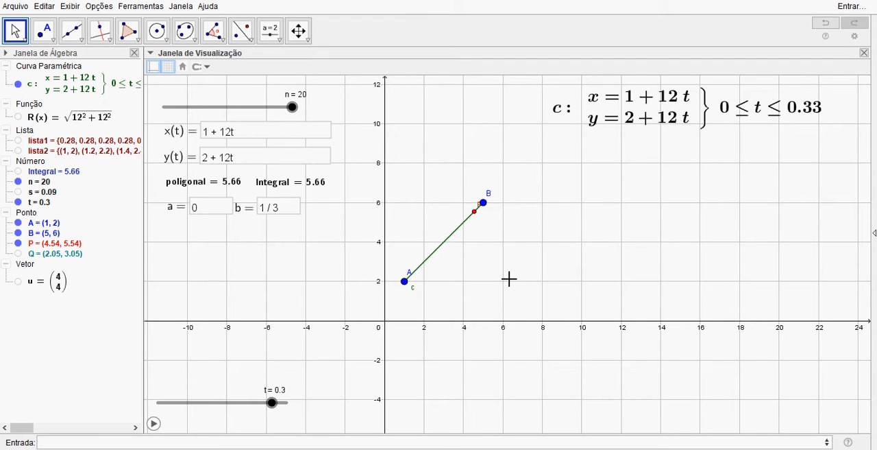
# Step: Replace the x(t) expression with cos(t)
pyautogui.doubleClick(263, 129)
pyautogui.press('BackSpace')
pyautogui.press('BackSpace')
pyautogui.press('BackSpace')
pyautogui.press('BackSpace')
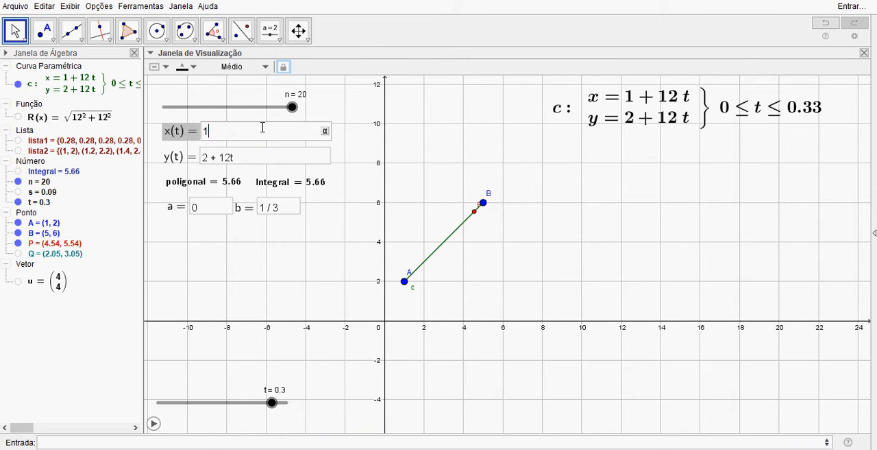
pyautogui.write('cos(t)')
pyautogui.press('Return')
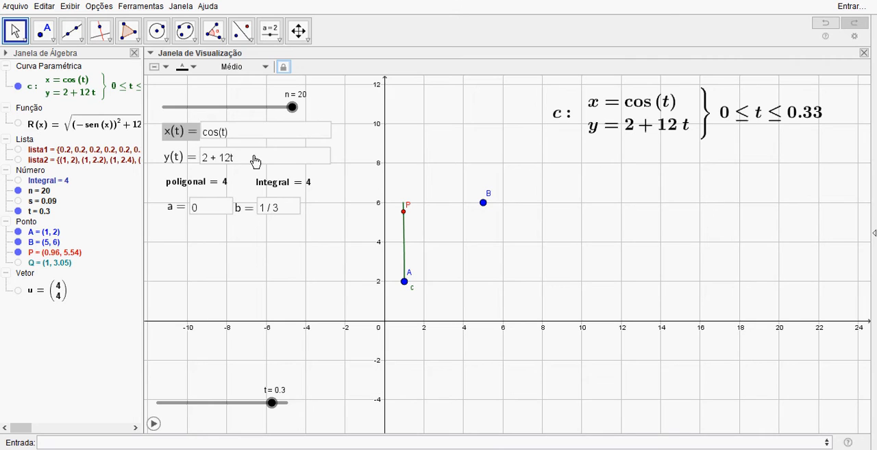
# Step: Replace the y(t) expression with sen(t)
pyautogui.doubleClick(255, 156)
pyautogui.press('BackSpace')
pyautogui.press('BackSpace')
pyautogui.press('BackSpace')
pyautogui.press('BackSpace')
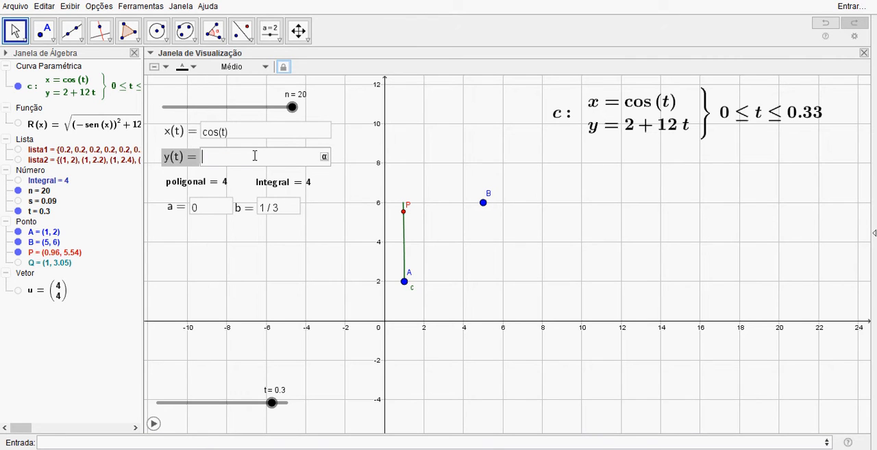
pyautogui.write('sen t')
pyautogui.press('Return')
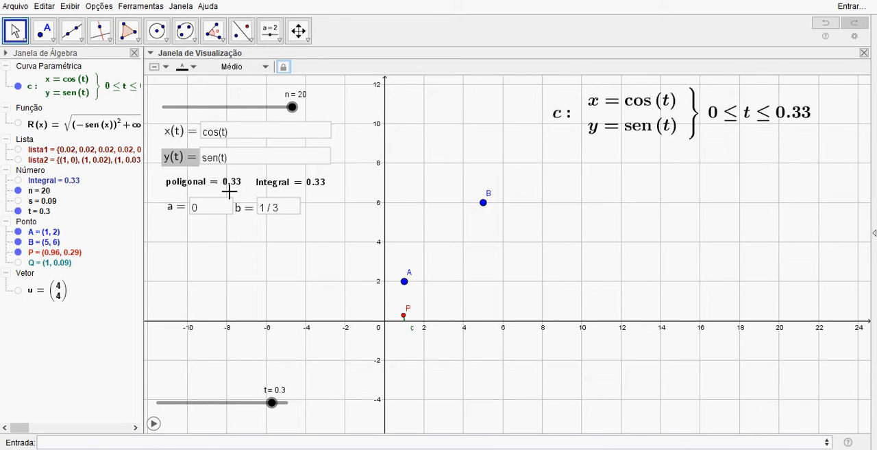
# Step: Delete points A and B together with vector u
pyautogui.click(57, 233)
pyautogui.keyDown('ctrl'); pyautogui.click(59, 242); pyautogui.keyUp('ctrl')
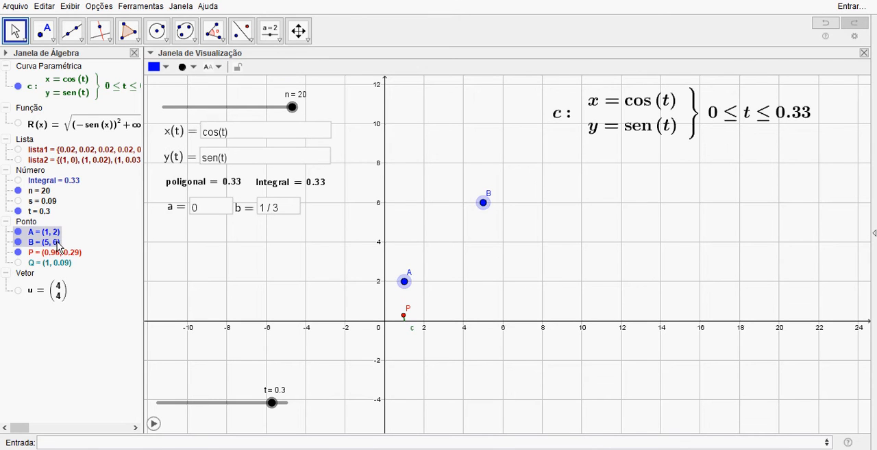
pyautogui.keyDown('ctrl'); pyautogui.click(60, 295); pyautogui.keyUp('ctrl')
pyautogui.press('Delete')
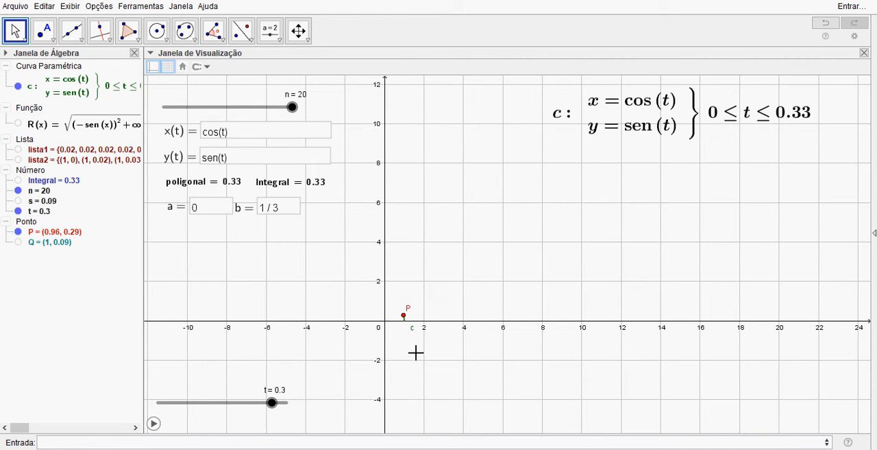
# Step: Set the upper limit b to 2π so the curve draws the full unit circle
pyautogui.moveTo(340, 362); pyautogui.dragTo(400, 366)
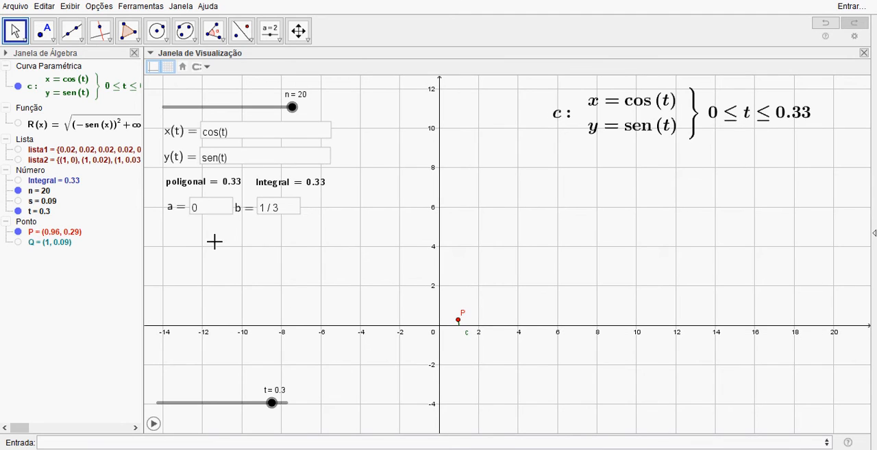
pyautogui.click(219, 214)
pyautogui.click(283, 209)
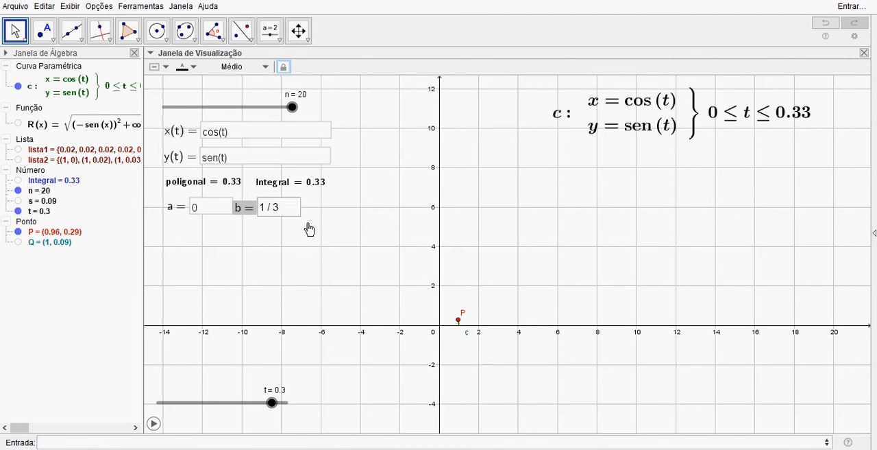
pyautogui.hotkey('ctrl', 'a')
pyautogui.write('2')
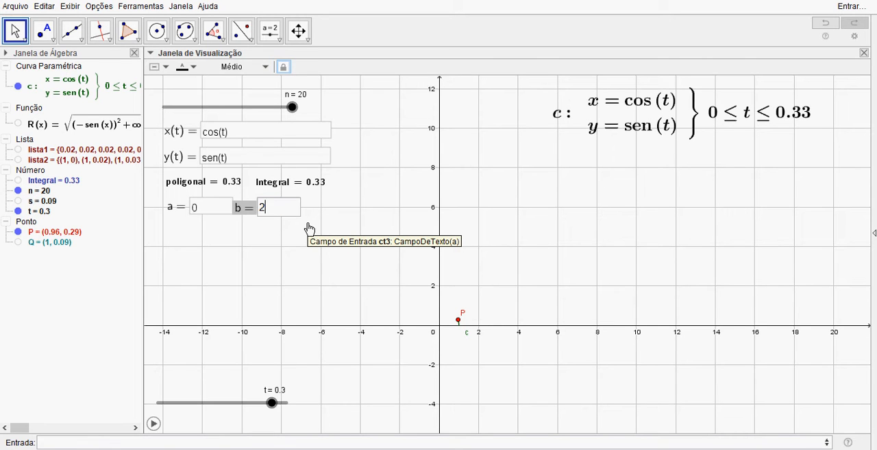
pyautogui.press('Return')
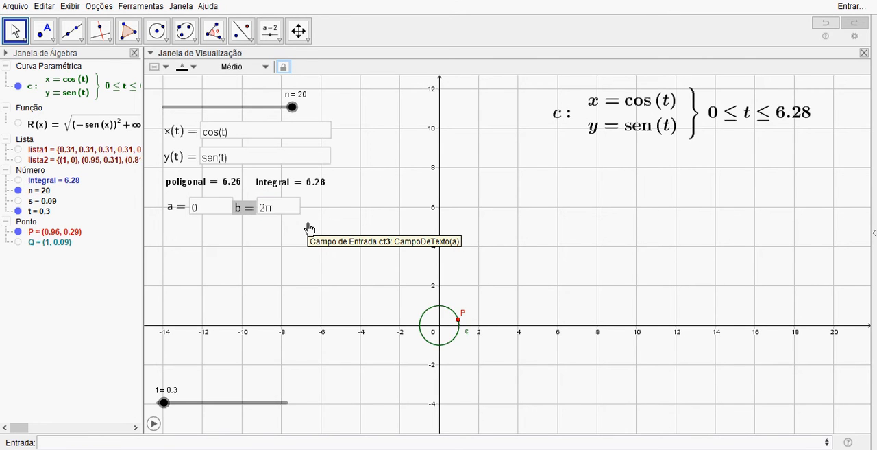
pyautogui.scroll(8, 368, 353)
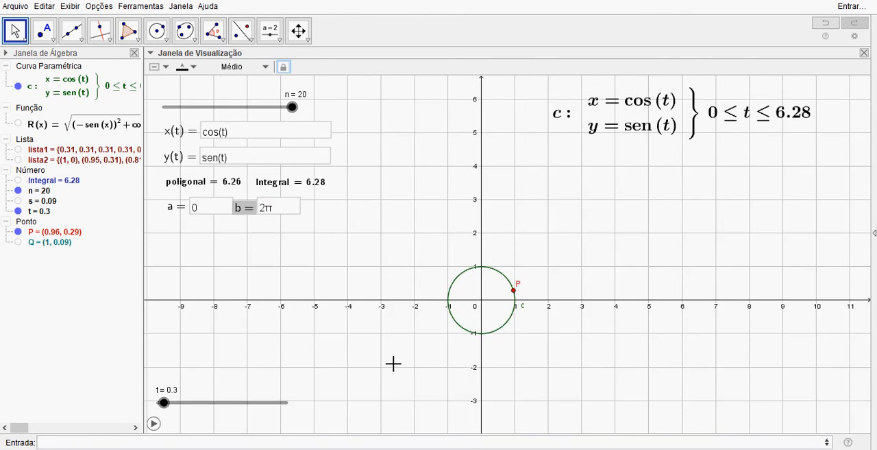
pyautogui.scroll(3, 393, 364)
pyautogui.moveTo(497, 341); pyautogui.dragTo(398, 366)
pyautogui.scroll(2, 409, 364)
pyautogui.scroll(-1, 410, 364)
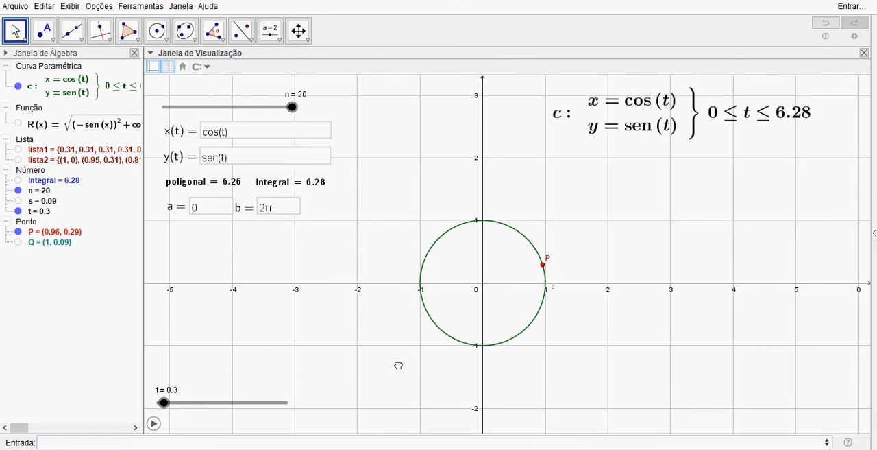
# Step: Return t to 0 and animate it to watch point P go once around the unit circle
pyautogui.moveTo(163, 403); pyautogui.dragTo(157, 404)
pyautogui.click(153, 424)
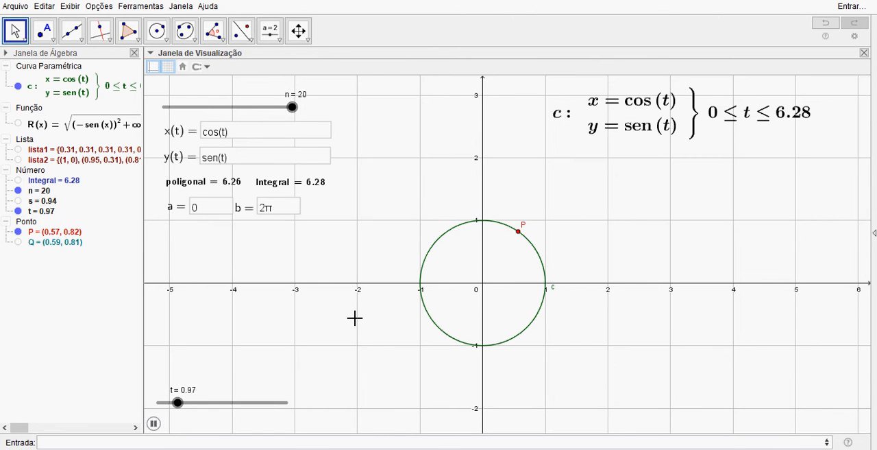
pyautogui.moveTo(540, 375); pyautogui.dragTo(515, 386)
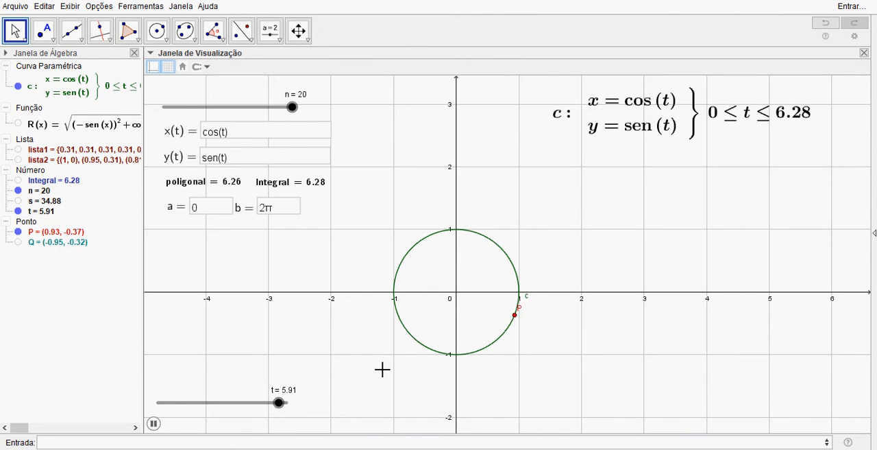
pyautogui.moveTo(386, 370); pyautogui.dragTo(399, 375)
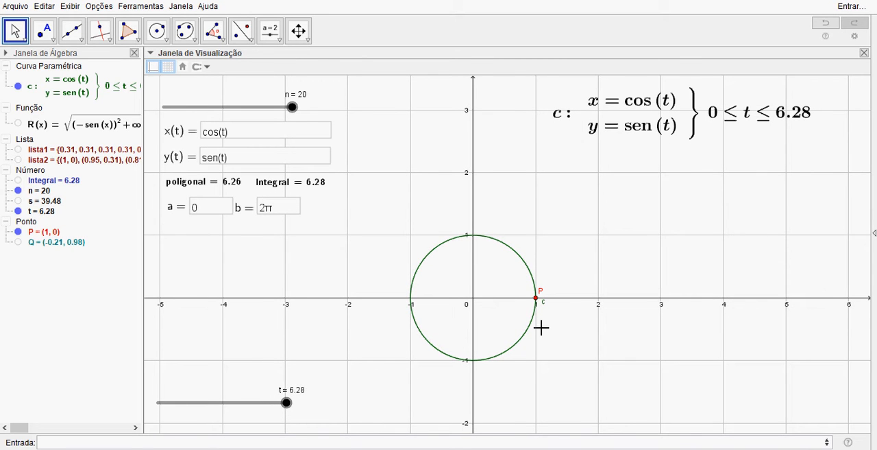
# Step: Enlarge the circle to radius 2 by setting x(t) to 2cos(t) and y(t) to 2sen(t)
pyautogui.click(271, 135)
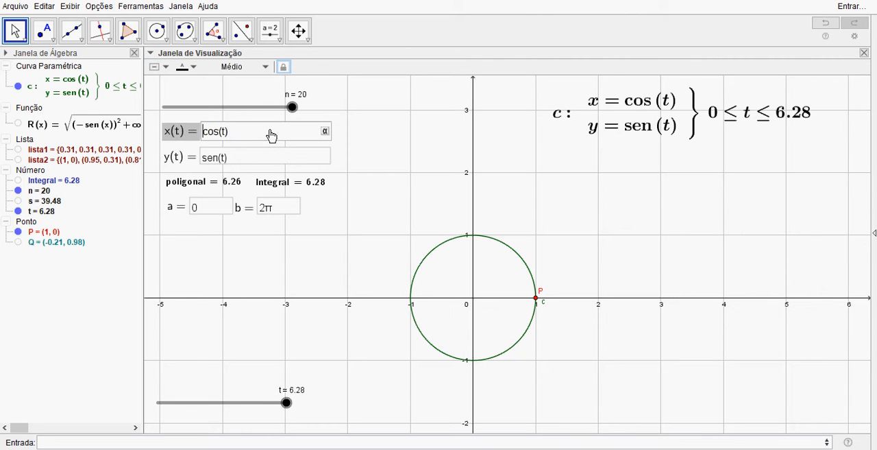
pyautogui.press('Home')
pyautogui.write('2')
pyautogui.click(259, 162)
pyautogui.press('Home')
pyautogui.write('2')
pyautogui.press('Return')
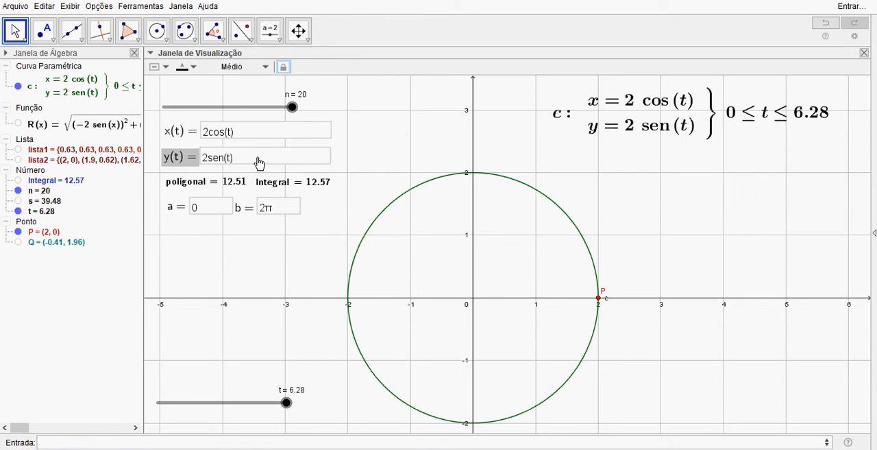
pyautogui.scroll(-2, 357, 273)
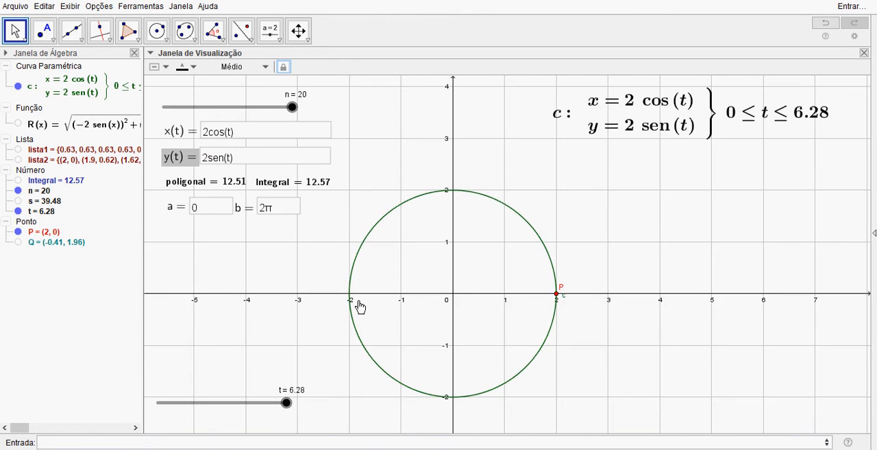
# Step: Flatten the radius-2 circle into an ellipse by setting y(t) to sen(t) with x(t) kept at 2cos(t)
pyautogui.moveTo(390, 322); pyautogui.dragTo(402, 311)
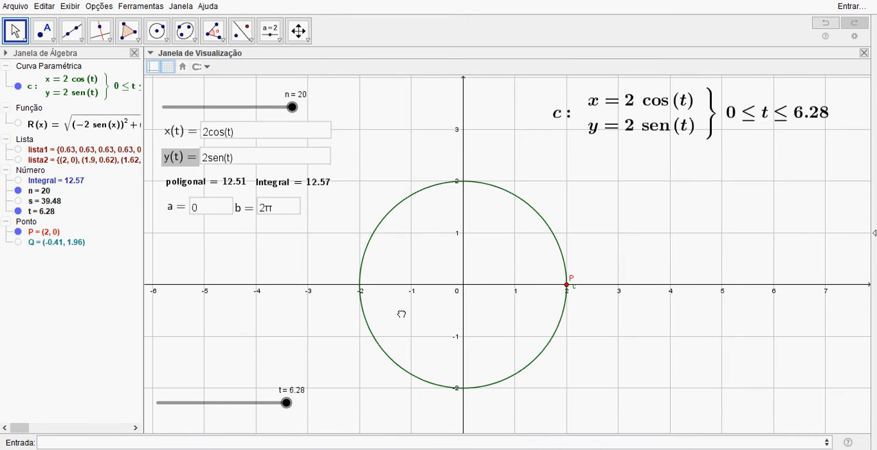
pyautogui.click(281, 163)
pyautogui.press('Home')
pyautogui.press('Delete')
pyautogui.press('Return')
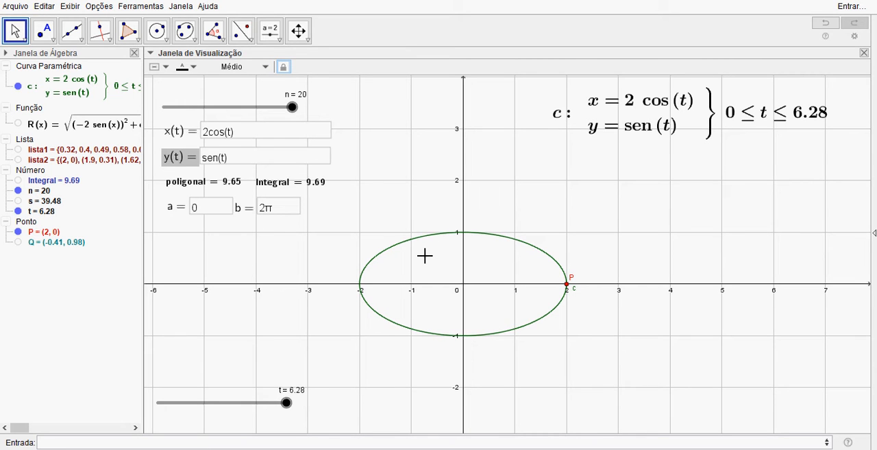
# Step: Stretch the ellipse vertically by setting y(t) to 5sen(t), keeping x(t) at 2cos(t)
pyautogui.click(281, 139)
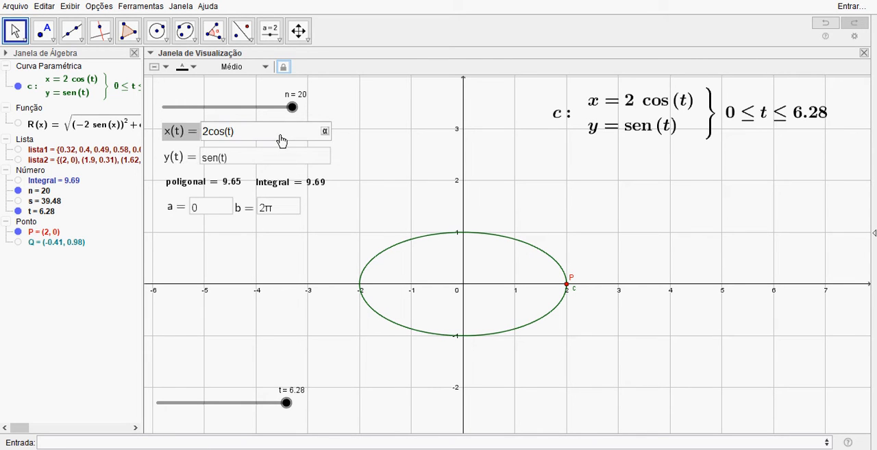
pyautogui.press('Delete')
pyautogui.write('2')
pyautogui.click(270, 165)
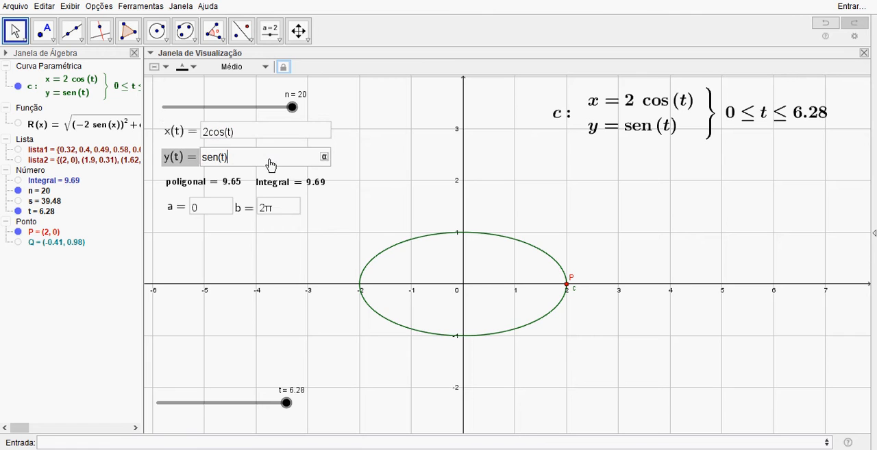
pyautogui.write('5')
pyautogui.press('Return')
pyautogui.scroll(-3, 432, 227)
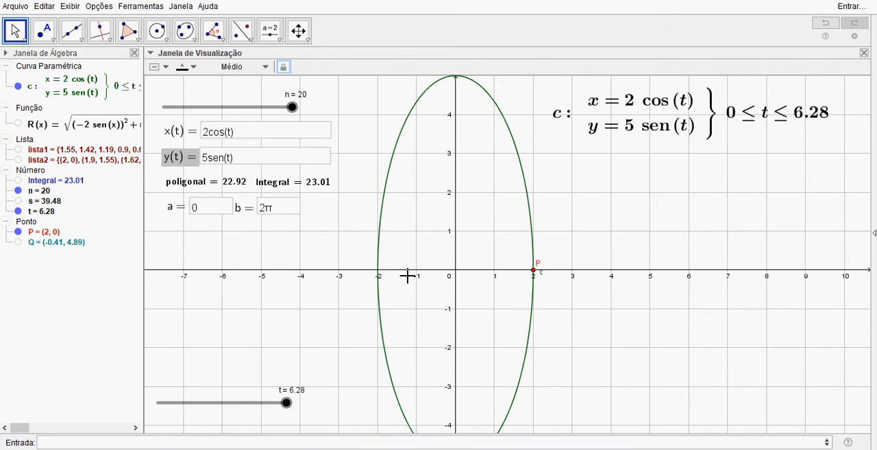
pyautogui.scroll(-3, 407, 274)
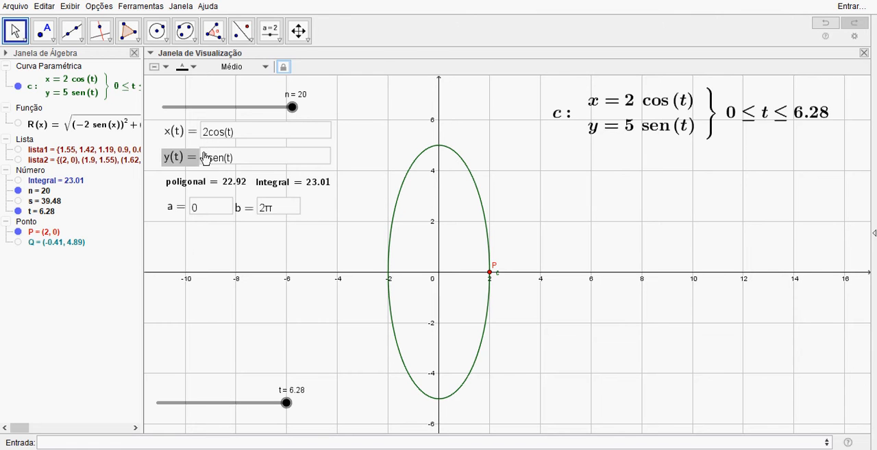
pyautogui.moveTo(352, 325); pyautogui.dragTo(373, 310)
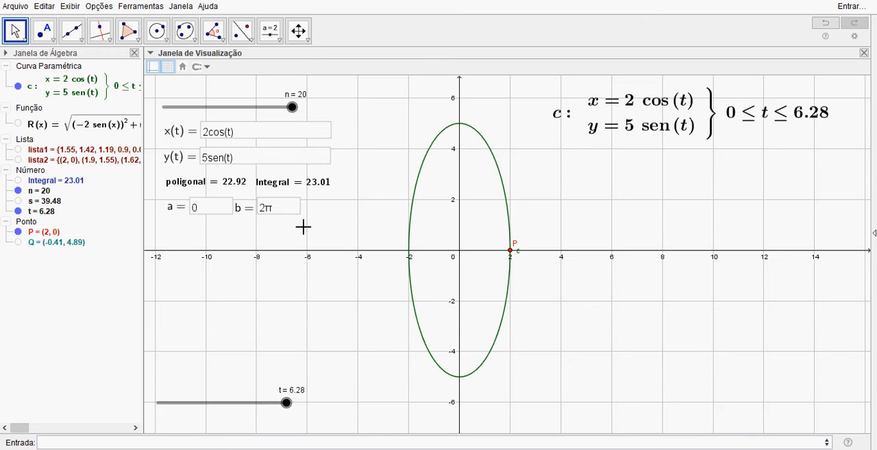
# Step: Swap the functions for a unit circle by setting x(t) to sen(t) and y(t) to cos(t)
pyautogui.click(254, 131)
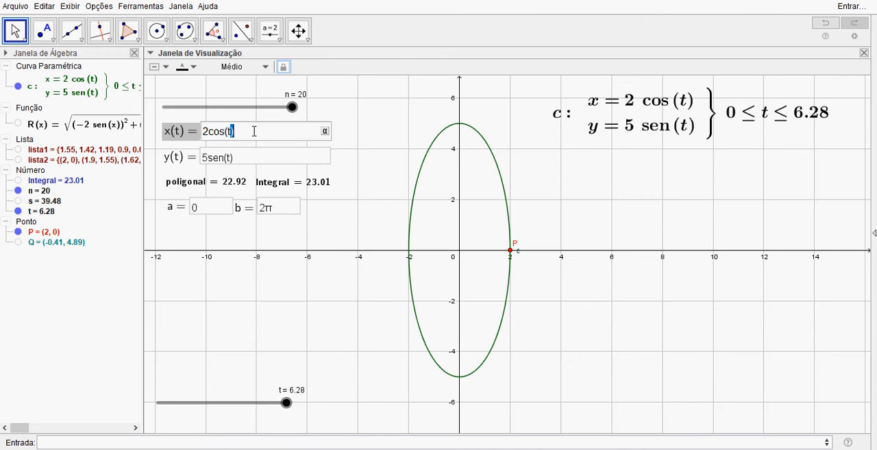
pyautogui.write('sen t')
pyautogui.press('Return')
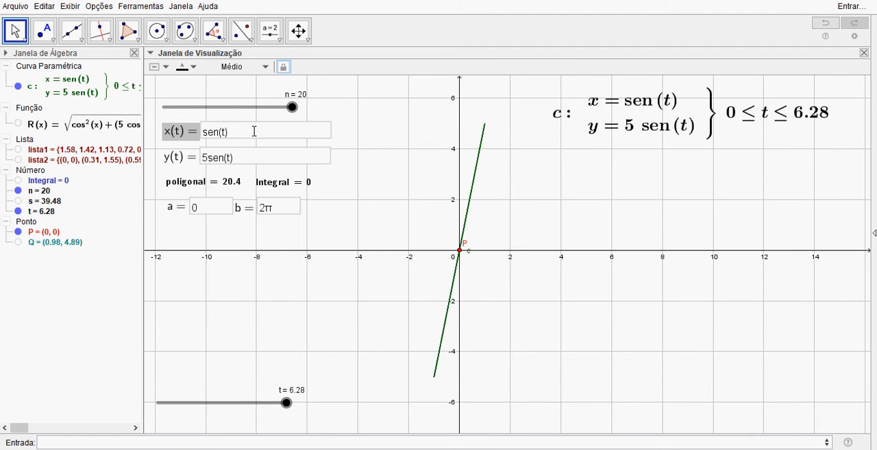
pyautogui.click(252, 160)
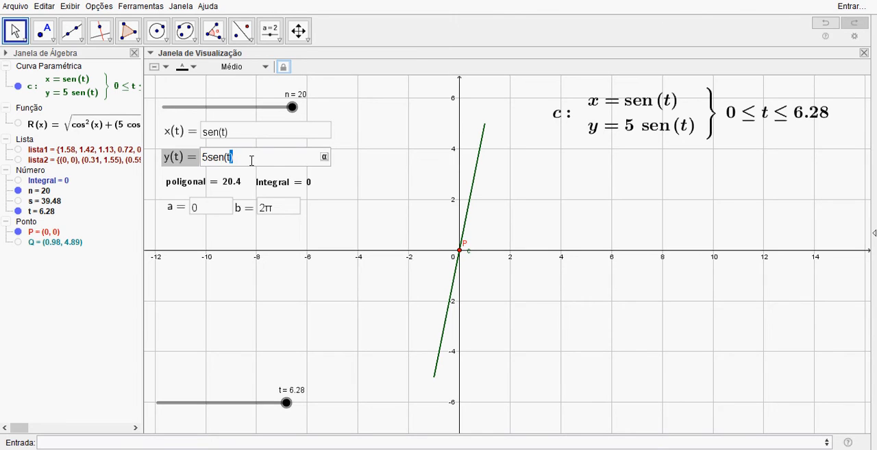
pyautogui.hotkey('ctrl', 'a')
pyautogui.write('co')
pyautogui.press('Return')
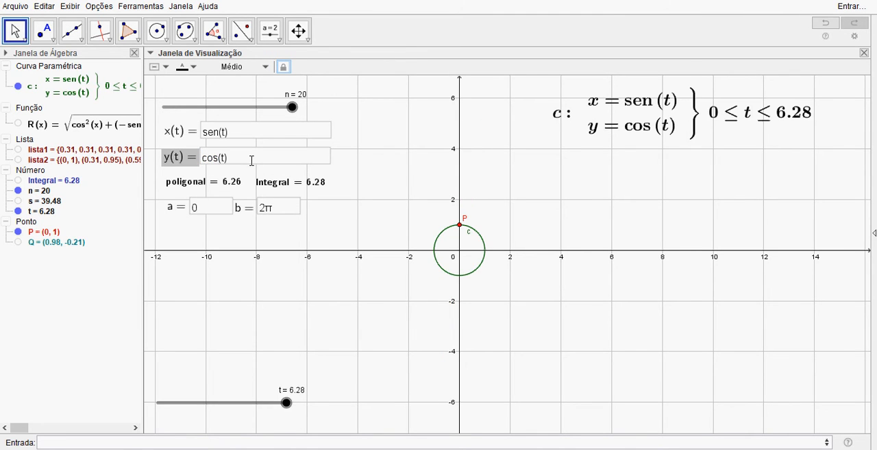
# Step: Return t to 0 and animate it to watch point P travel around the sen/cos circle
pyautogui.scroll(3, 443, 325)
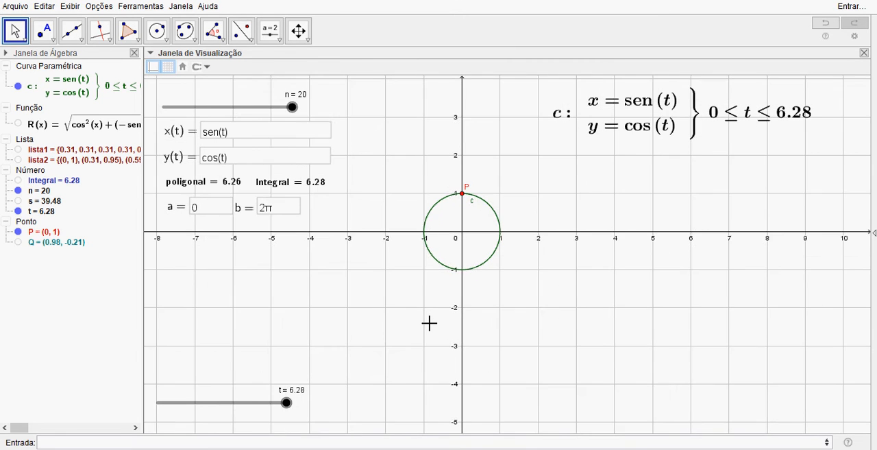
pyautogui.scroll(2, 429, 322)
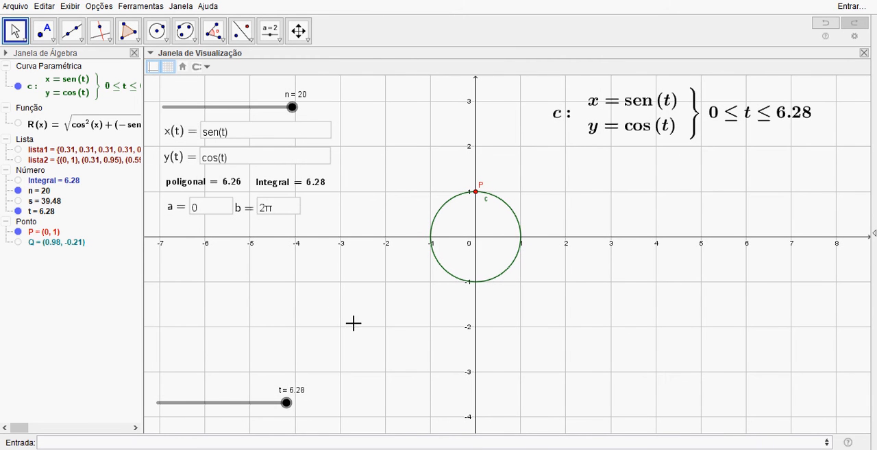
pyautogui.moveTo(294, 409); pyautogui.dragTo(186, 413)
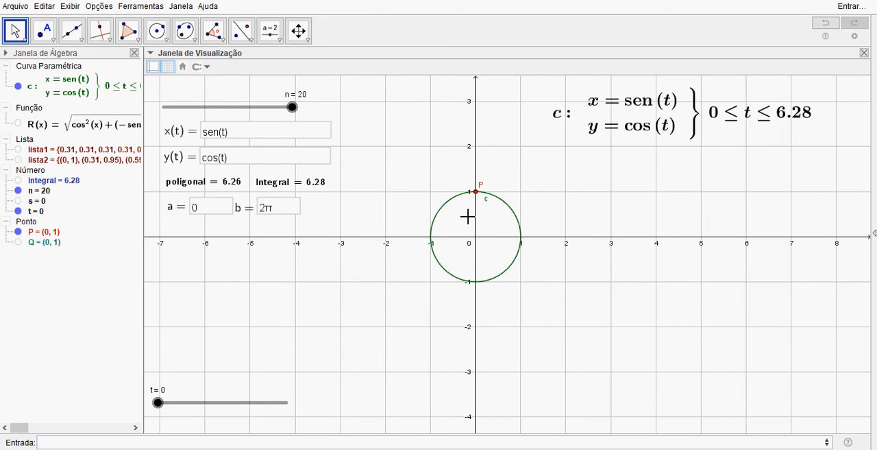
pyautogui.scroll(2, 468, 216)
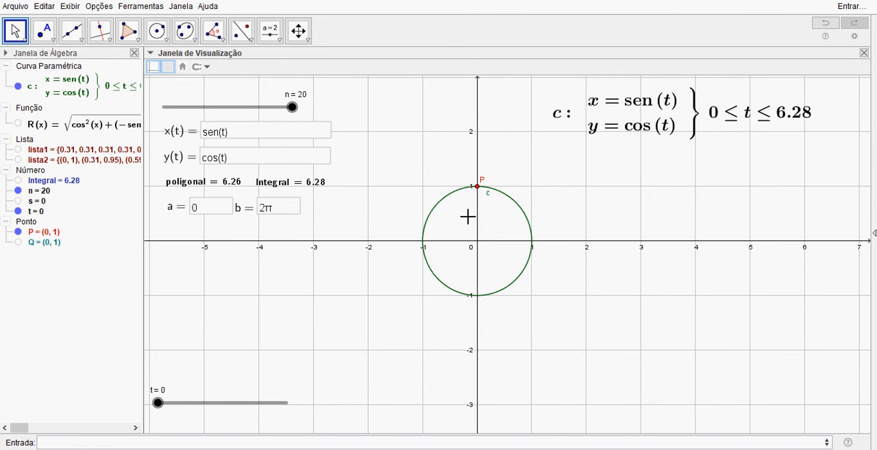
pyautogui.rightClick(159, 407)
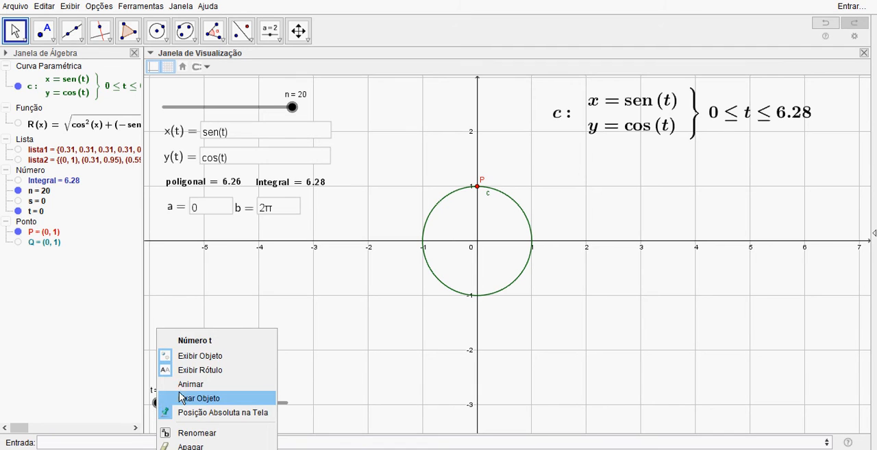
pyautogui.click(184, 388)
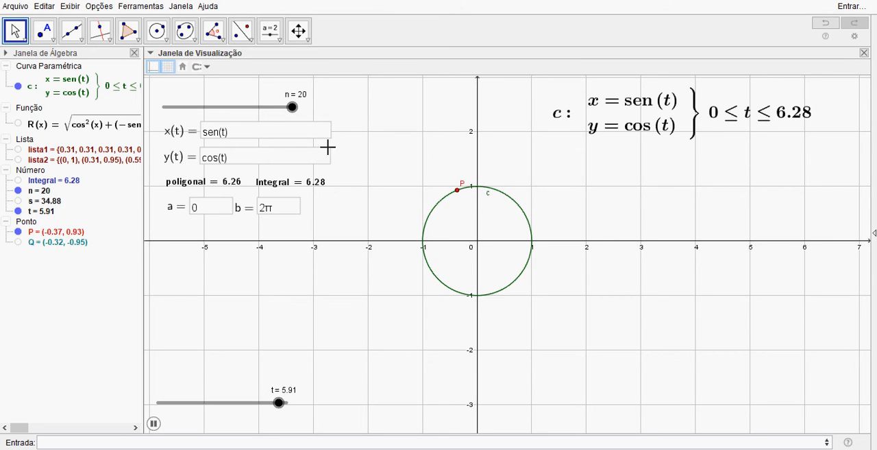
# Step: Restore the original unit circle parametrization by setting x(t) to cos(t) and y(t) to sen(t)
pyautogui.click(258, 132)
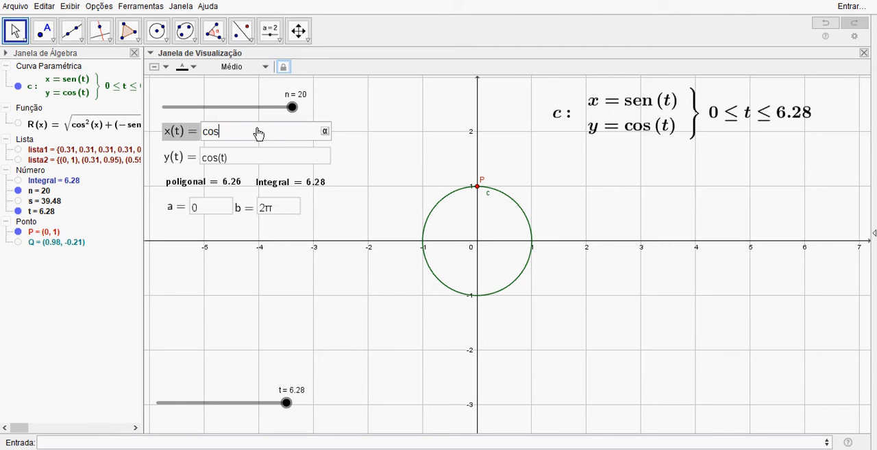
pyautogui.write('cos t')
pyautogui.press('Return')
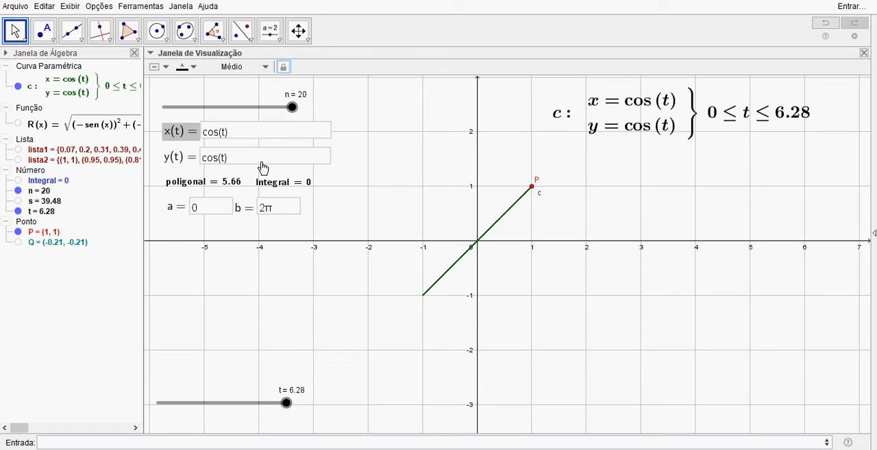
pyautogui.click(263, 156)
pyautogui.hotkey('ctrl', 'a')
pyautogui.write('sen')
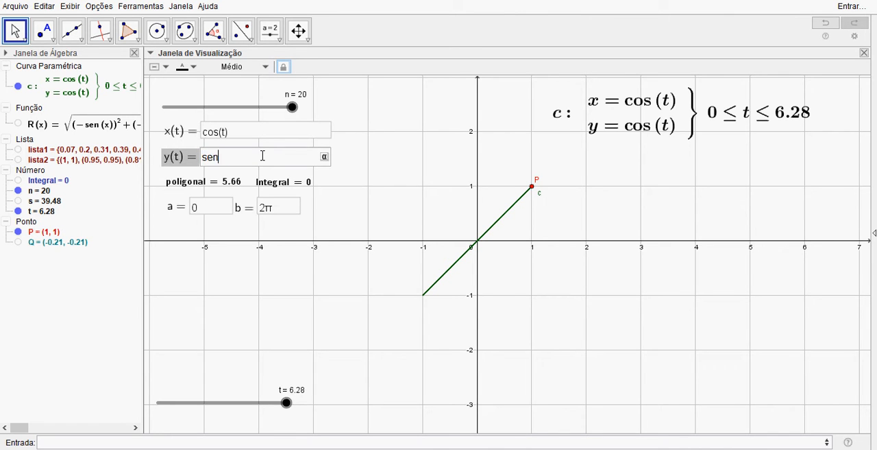
pyautogui.write(' t')
pyautogui.press('Return')
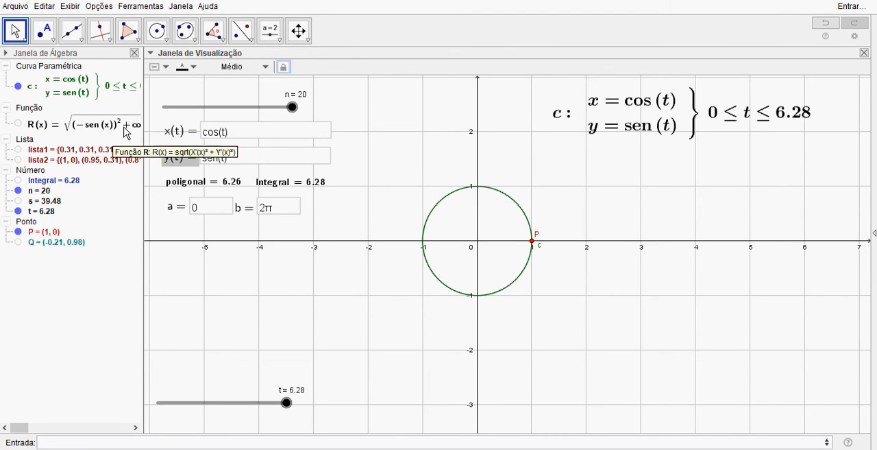
# Step: Set n to 3 and show lista1 and lista2, the inscribed polygon's segments and vertices
pyautogui.moveTo(292, 108); pyautogui.dragTo(177, 108)
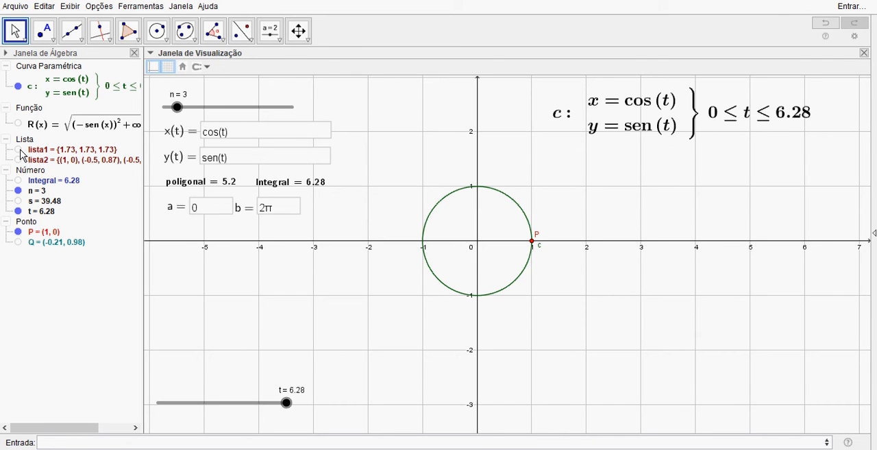
pyautogui.click(18, 149)
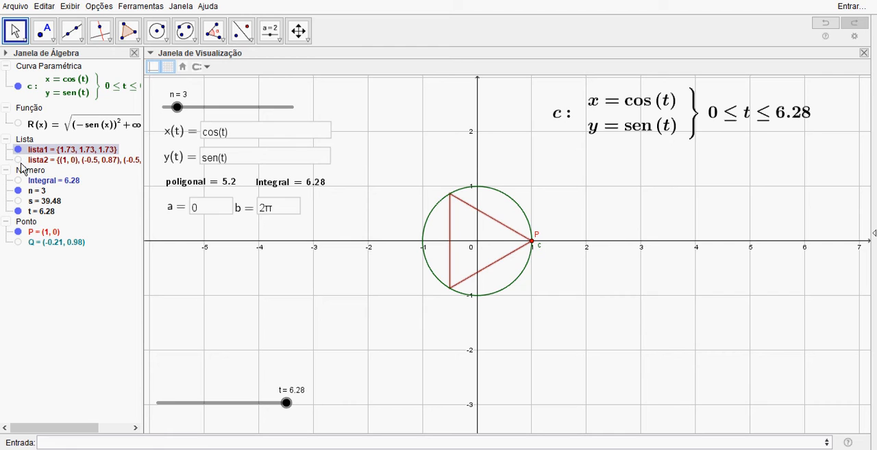
pyautogui.click(19, 160)
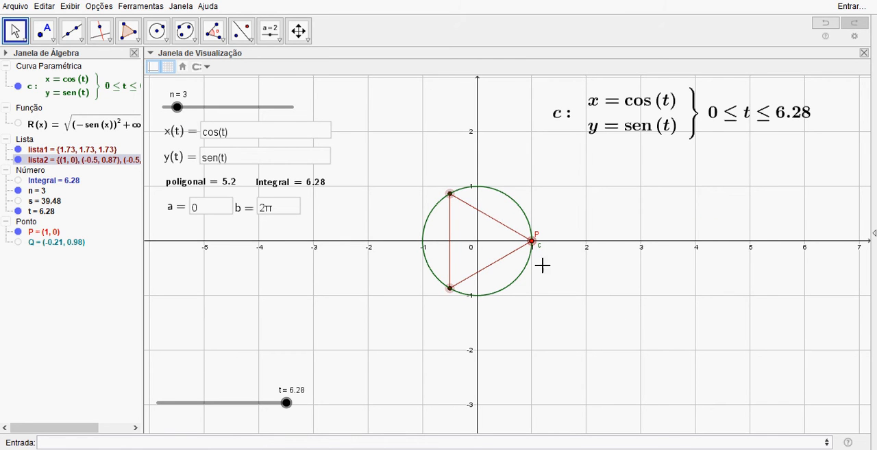
# Step: Increase n one unit at a time up to 20 to refine the polygon inscribed in the circle
pyautogui.click(178, 109)
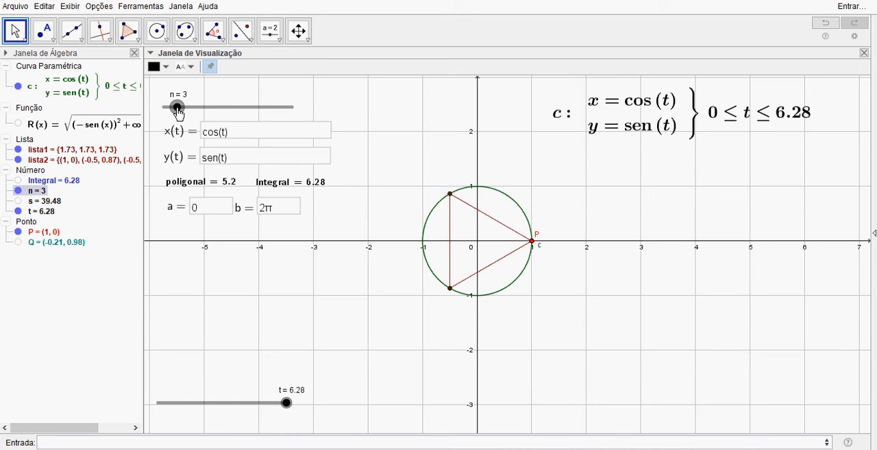
pyautogui.press('Right')
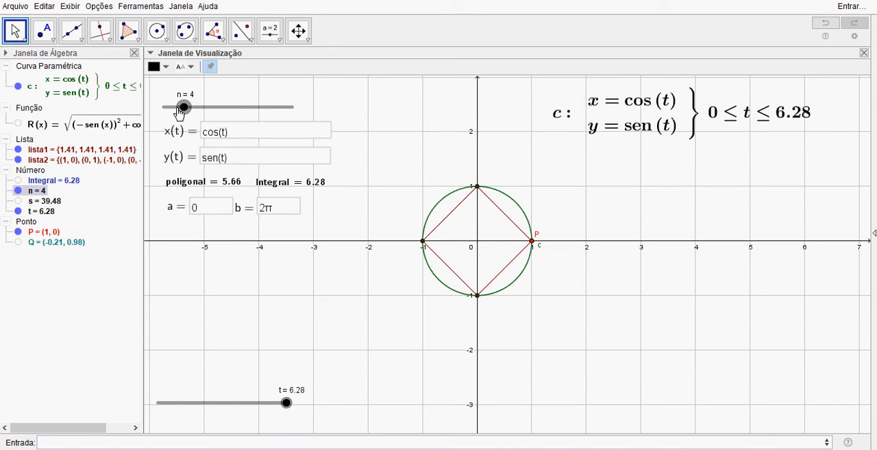
pyautogui.press('Right')
pyautogui.press('Right')
pyautogui.press('Right')
pyautogui.press('Left')
pyautogui.press('Right')
pyautogui.press('Right')
pyautogui.press('Right')
pyautogui.press('Right')
pyautogui.press('Right')
pyautogui.press('Right')
pyautogui.press('Right')
pyautogui.press('Right')
pyautogui.press('Right')
pyautogui.press('Right')
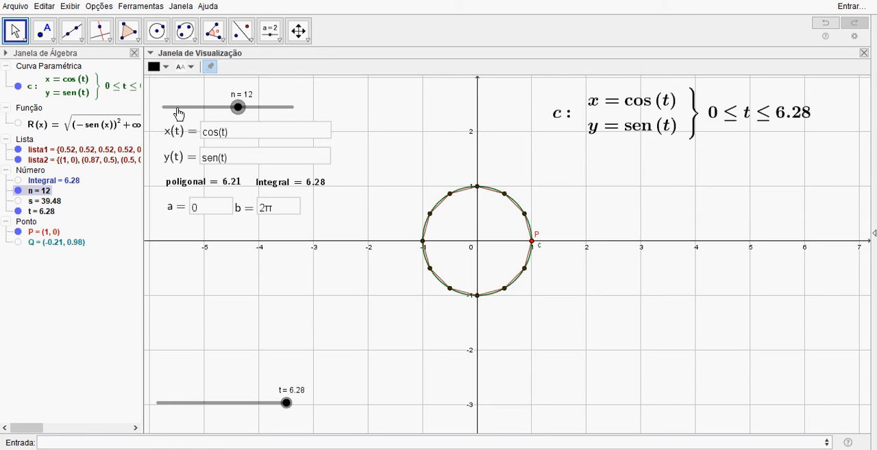
pyautogui.press('Right')
pyautogui.press('Right')
pyautogui.press('Right')
pyautogui.press('Right')
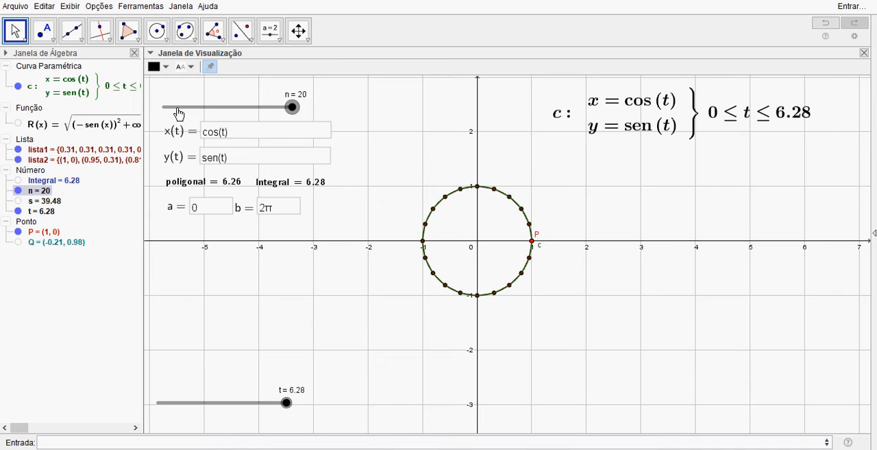
# Step: Hide the parametric curve c and lower n to 1 with only the polygonal line displayed
pyautogui.click(18, 87)
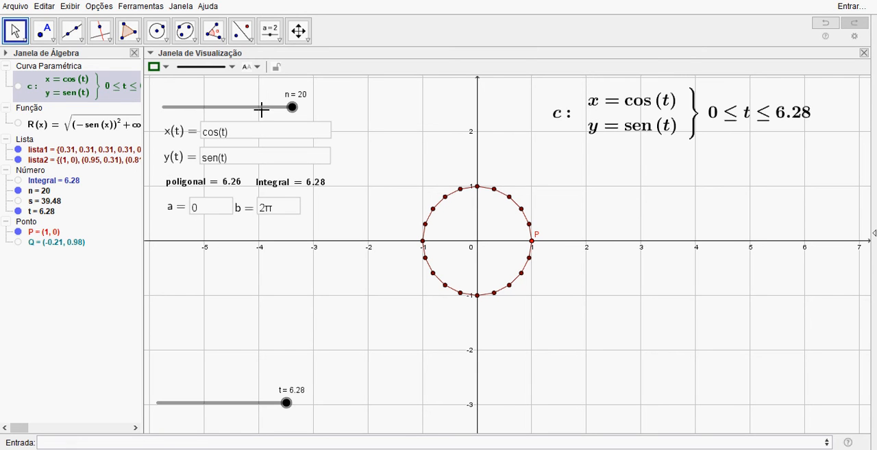
pyautogui.click(292, 108)
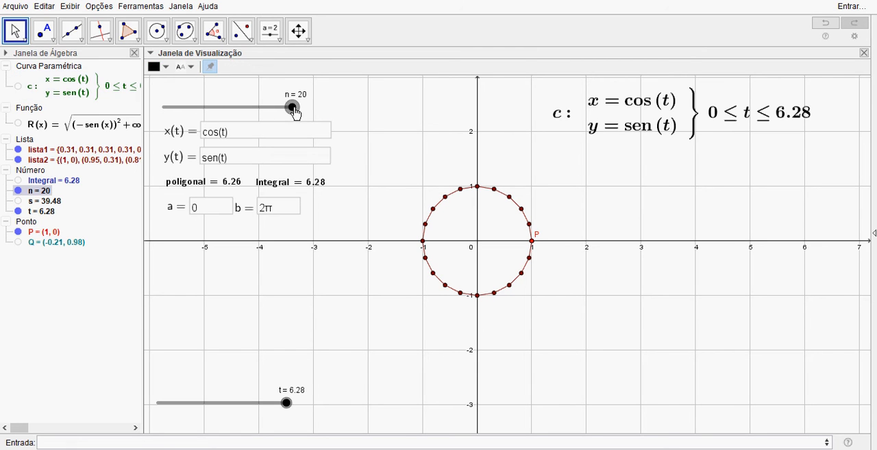
pyautogui.press('Left')
pyautogui.press('Left')
pyautogui.press('Left')
pyautogui.press('Left')
pyautogui.press('Left')
pyautogui.press('Left')
pyautogui.press('Left')
pyautogui.press('Left')
pyautogui.press('Left')
pyautogui.press('Left')
pyautogui.press('Left')
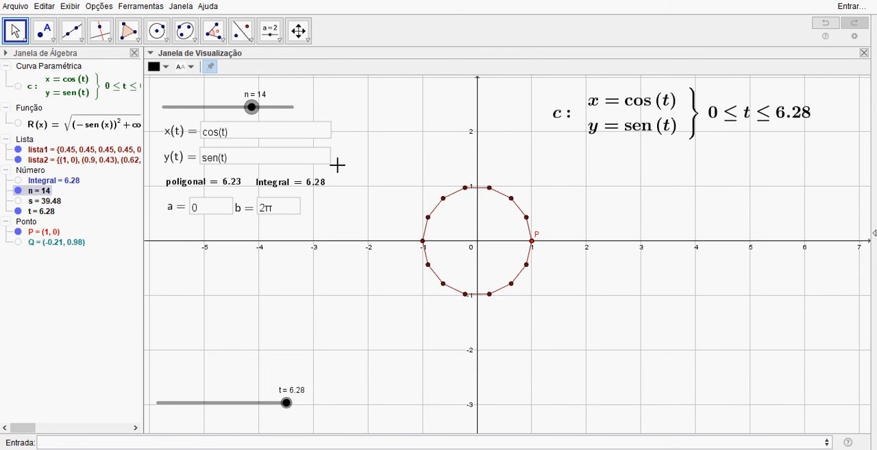
pyautogui.press('Left')
pyautogui.press('Left')
pyautogui.press('Left')
pyautogui.press('Left')
pyautogui.press('Left')
pyautogui.press('Left')
pyautogui.press('Left')
pyautogui.press('Left')
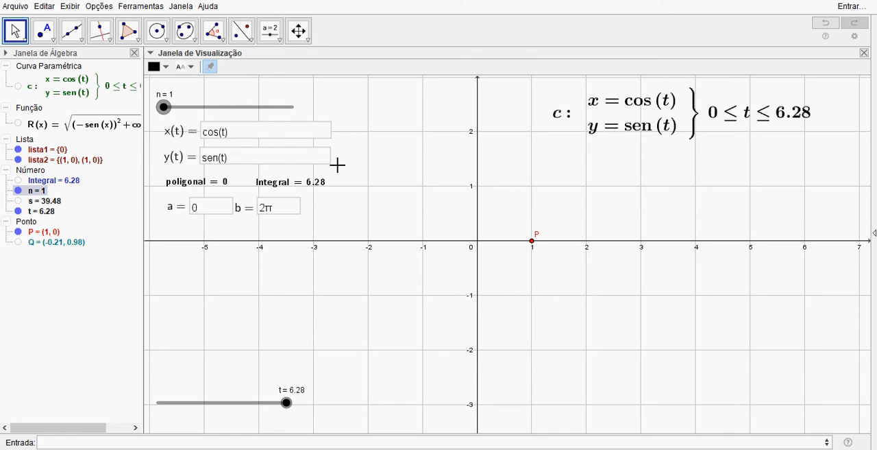
# Step: Increase n one unit at a time up to 20, comparing the polygonal length with the integral
pyautogui.press('Right')
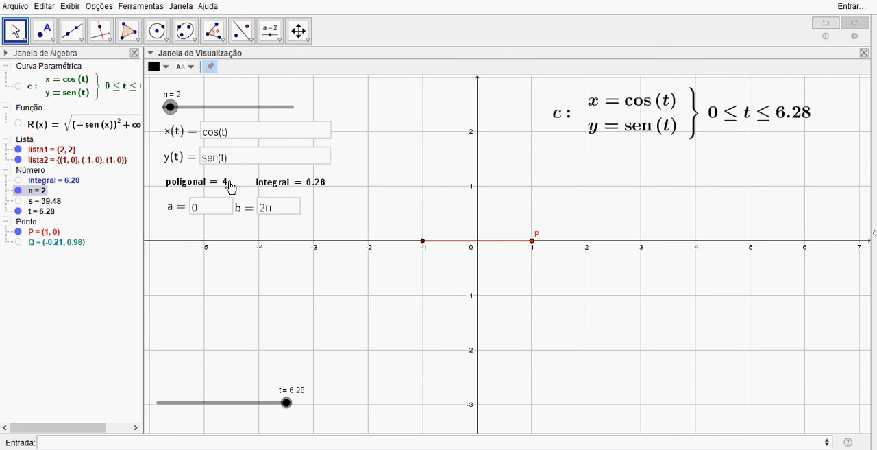
pyautogui.press('Up')
pyautogui.press('Up')
pyautogui.press('Up')
pyautogui.press('Up')
pyautogui.press('Up')
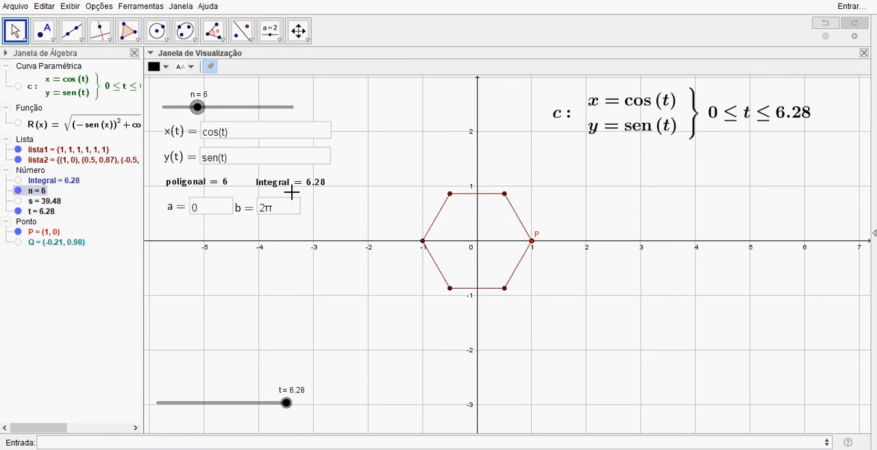
pyautogui.press('Up')
pyautogui.press('Up')
pyautogui.press('Up')
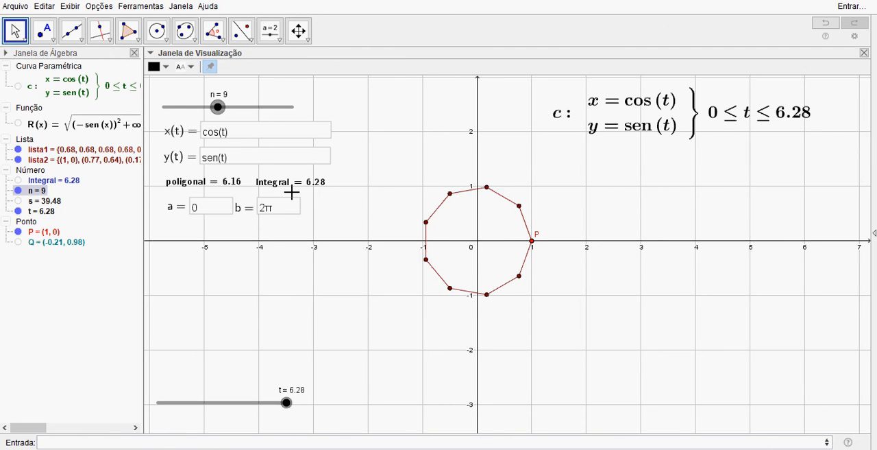
pyautogui.press('Up')
pyautogui.press('Up')
pyautogui.press('Up')
pyautogui.press('Up')
pyautogui.press('Up')
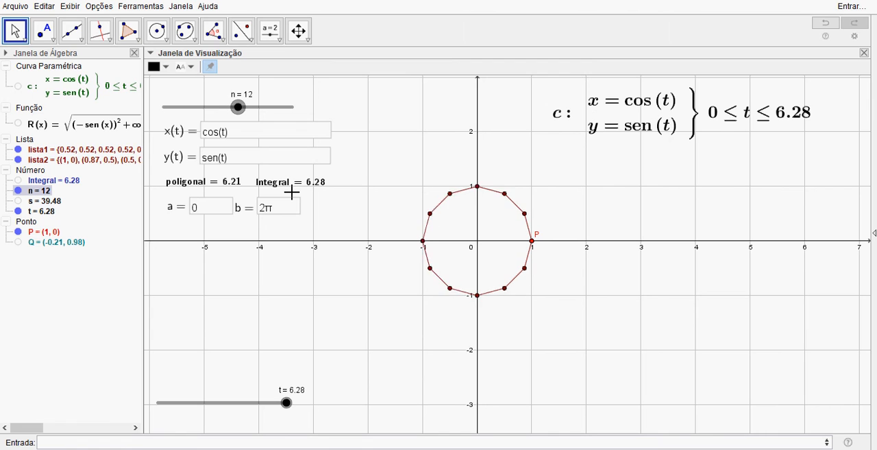
pyautogui.press('Up')
pyautogui.press('Up')
pyautogui.press('Up')
pyautogui.press('Up')
pyautogui.press('Up')
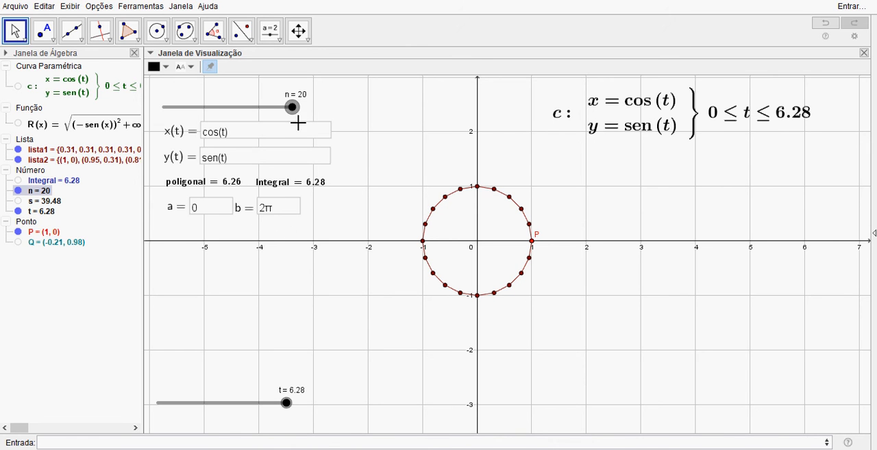
# Step: Show the graph of the function R(x), the square root of the summed squared derivatives
pyautogui.scroll(-3, 356, 245)
pyautogui.moveTo(343, 257); pyautogui.dragTo(377, 277)
pyautogui.click(378, 277)
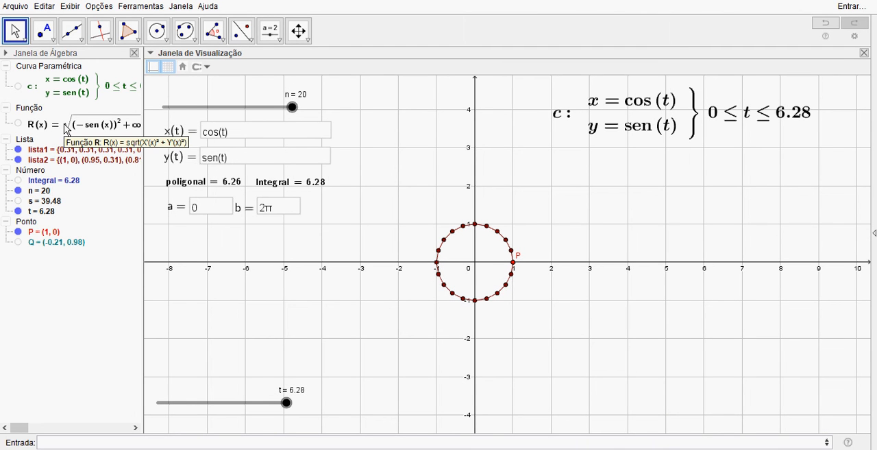
pyautogui.click(71, 128)
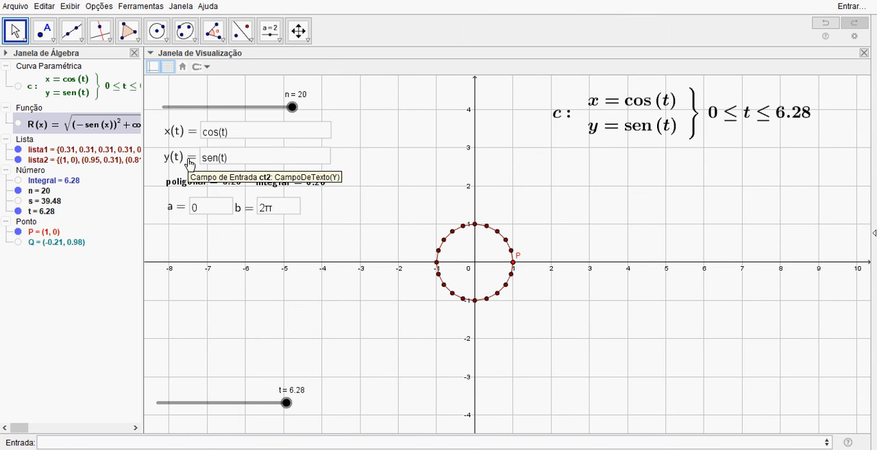
pyautogui.click(19, 125)
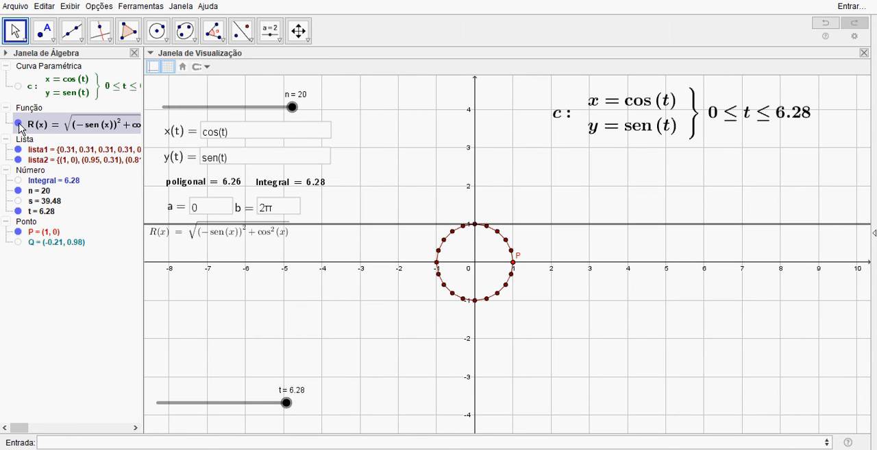
# Step: Show the Integral object as the shaded region under R(x) and examine it beside the circle's polygon
pyautogui.moveTo(358, 305); pyautogui.dragTo(366, 331)
pyautogui.moveTo(190, 266); pyautogui.dragTo(196, 276)
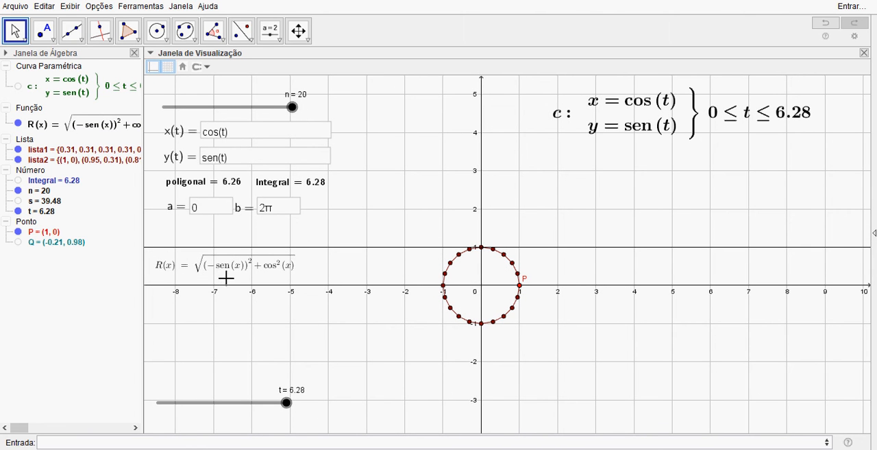
pyautogui.click(19, 181)
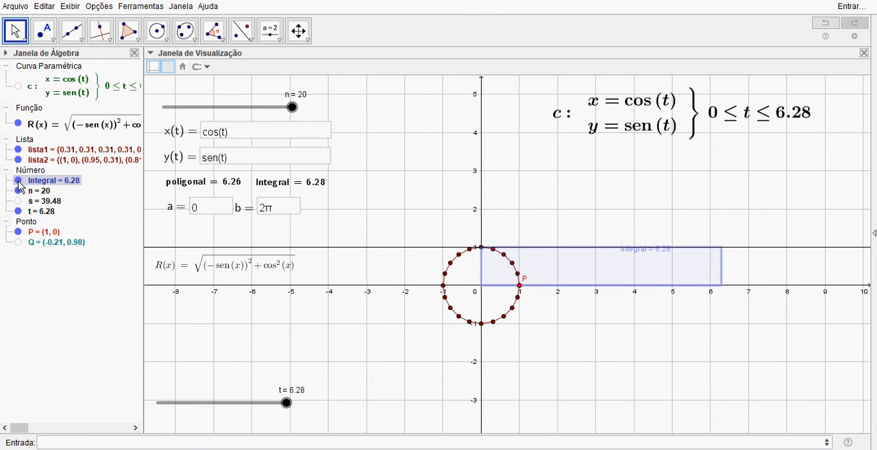
pyautogui.scroll(5, 623, 329)
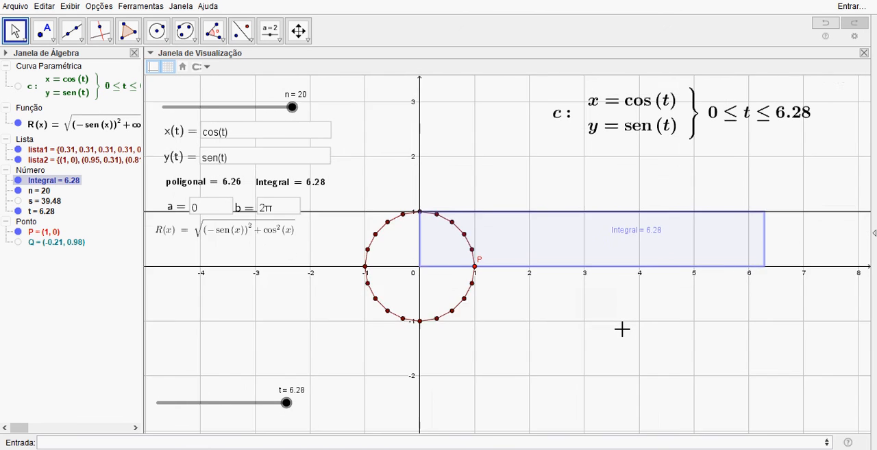
pyautogui.moveTo(622, 329); pyautogui.dragTo(612, 378)
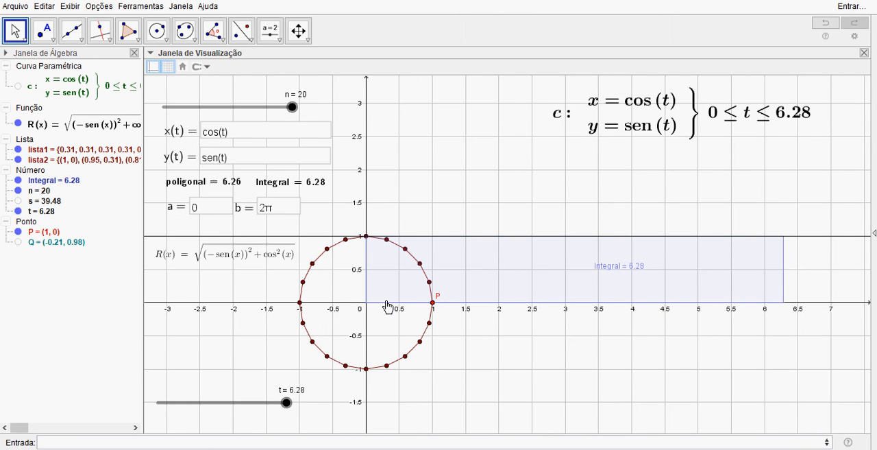
pyautogui.scroll(-5, 501, 349)
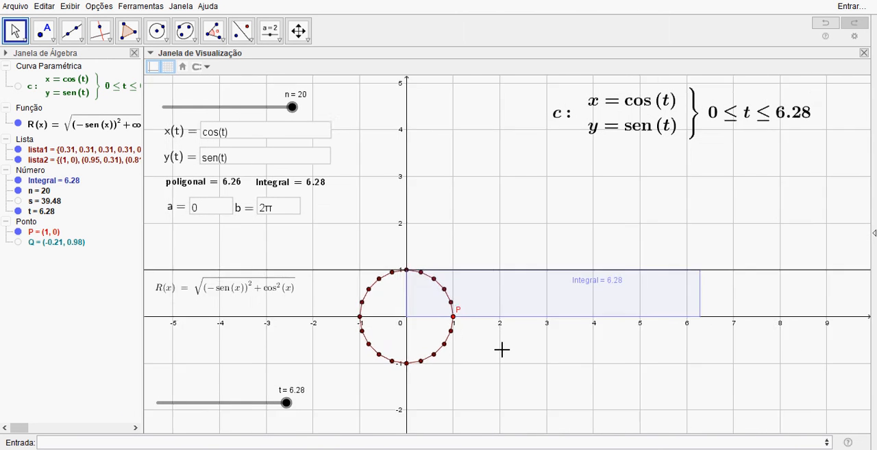
pyautogui.moveTo(523, 366); pyautogui.dragTo(533, 311)
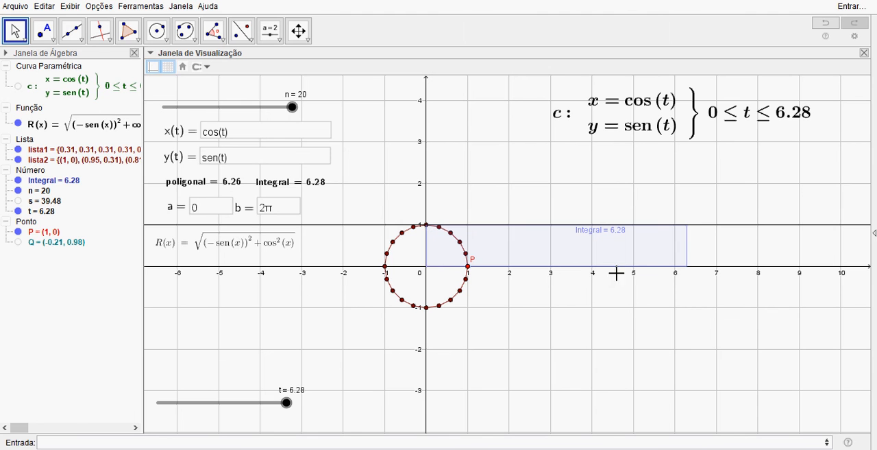
pyautogui.scroll(4, 567, 294)
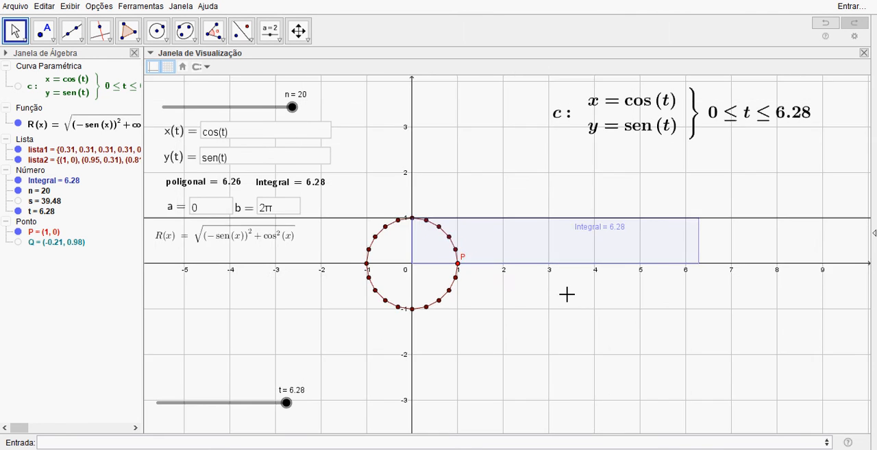
pyautogui.scroll(1, 566, 295)
pyautogui.moveTo(518, 293); pyautogui.dragTo(540, 336)
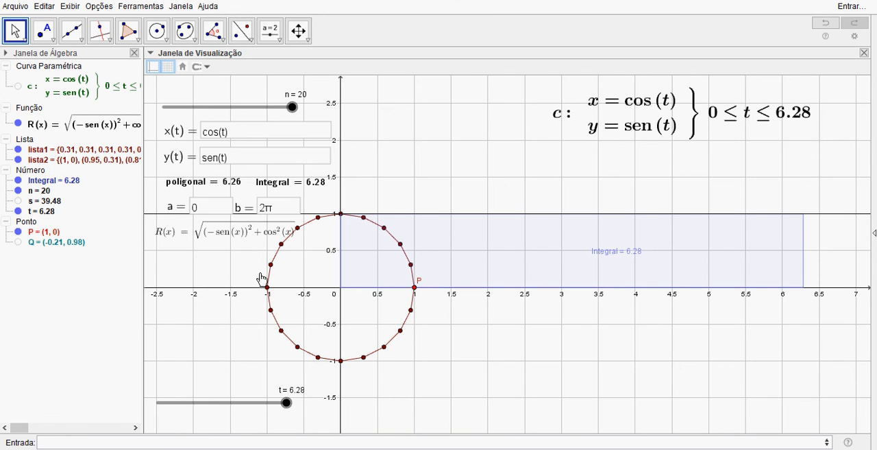
# Step: Show the parametric curve c again and hide lista1 and lista2, leaving the circle beside the integral region
pyautogui.click(18, 87)
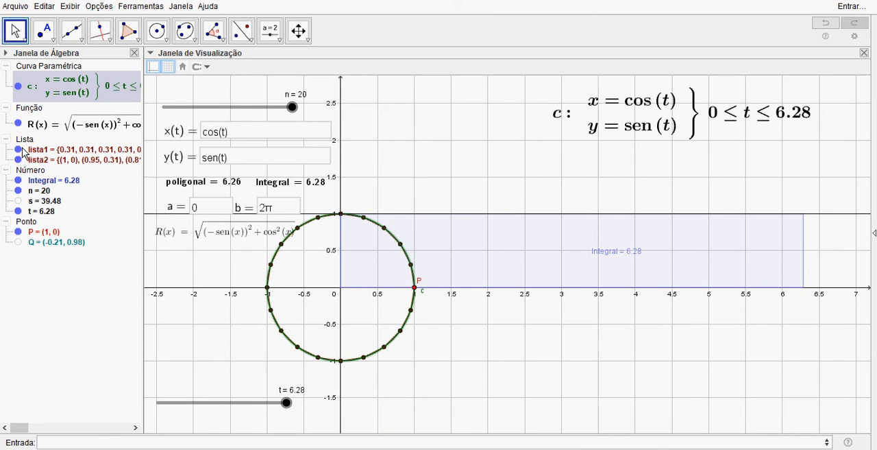
pyautogui.click(18, 150)
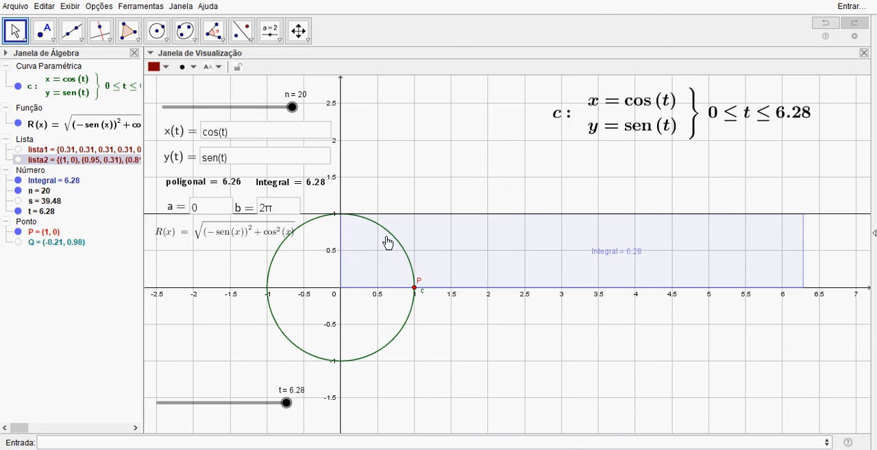
pyautogui.moveTo(604, 353); pyautogui.dragTo(592, 361)
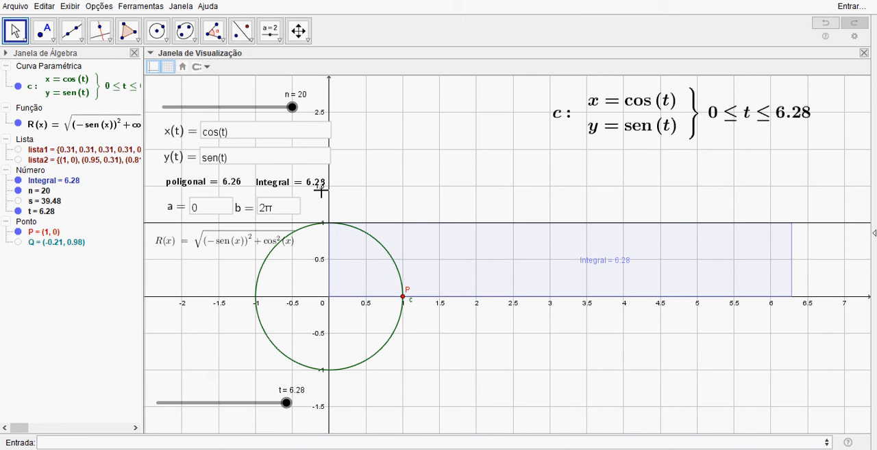
pyautogui.moveTo(463, 328); pyautogui.dragTo(501, 329)
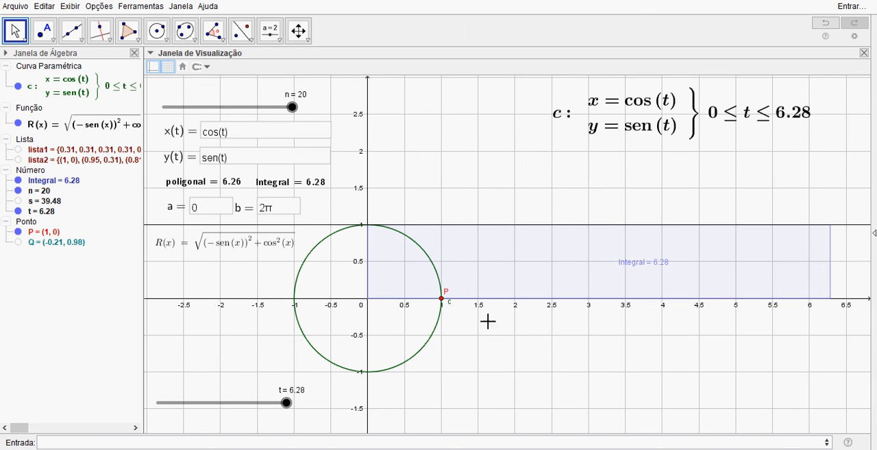